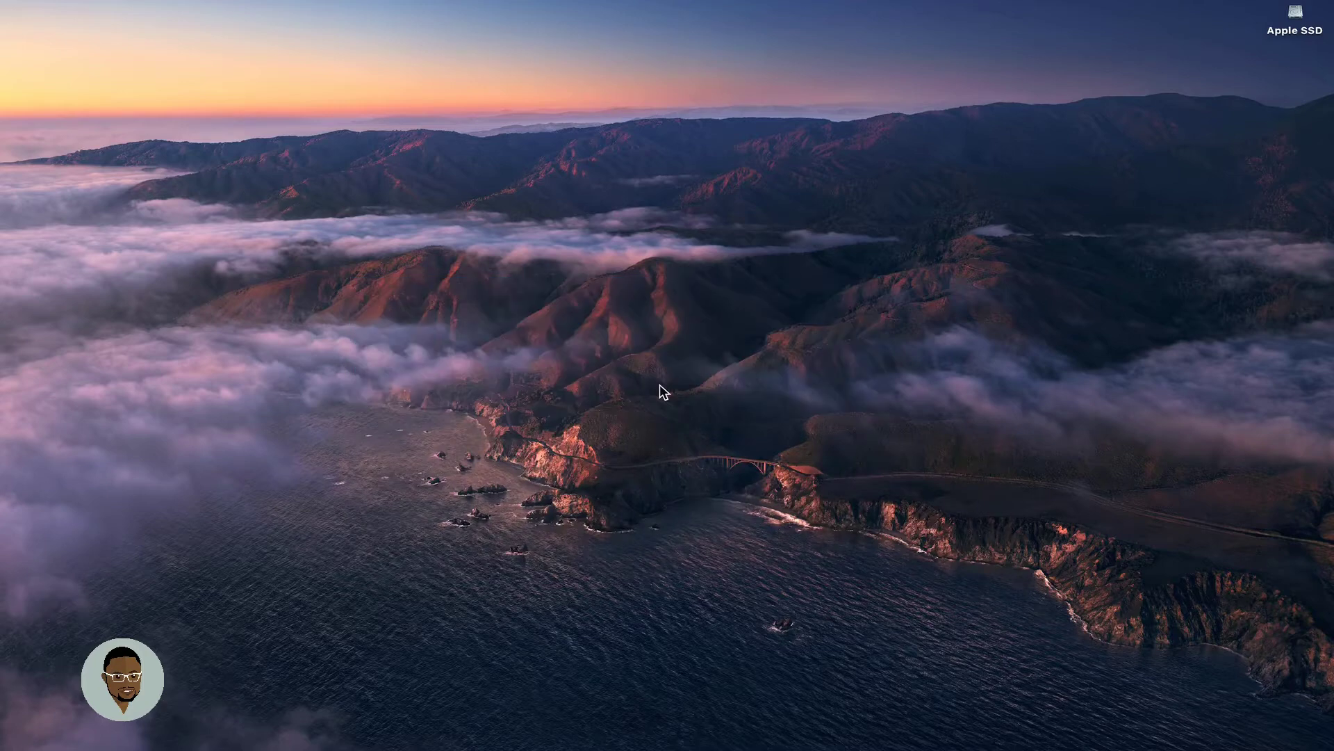
Step: Check this Mac's hardware and macOS version in About This Mac, then close it
mouse_move(632, 4)
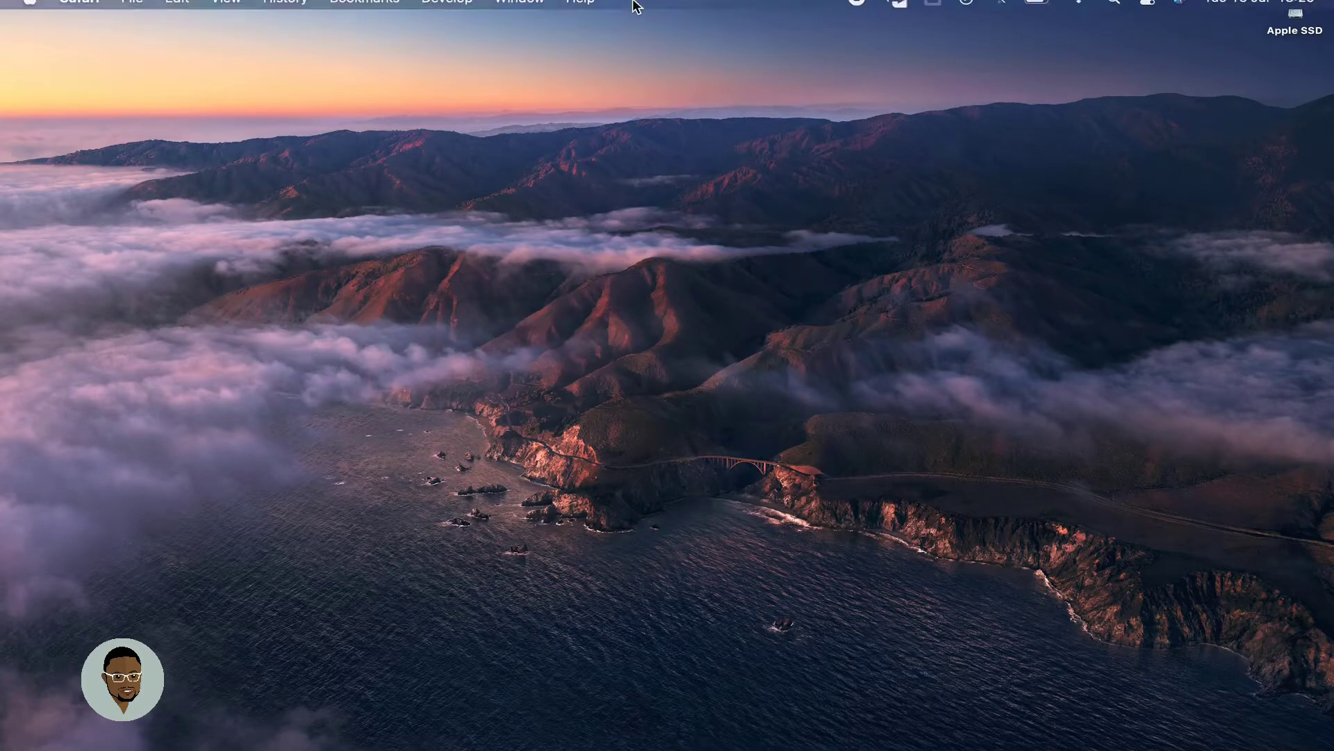
click(33, 12)
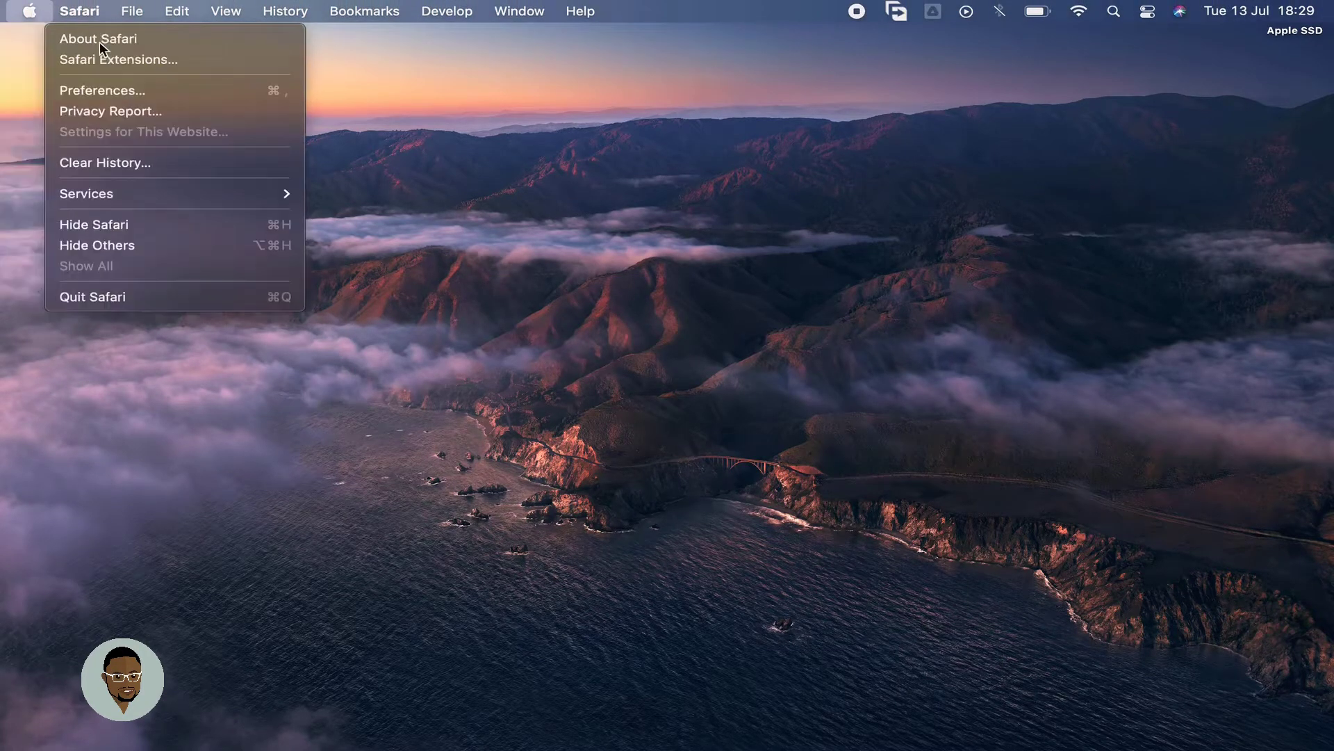
click(43, 40)
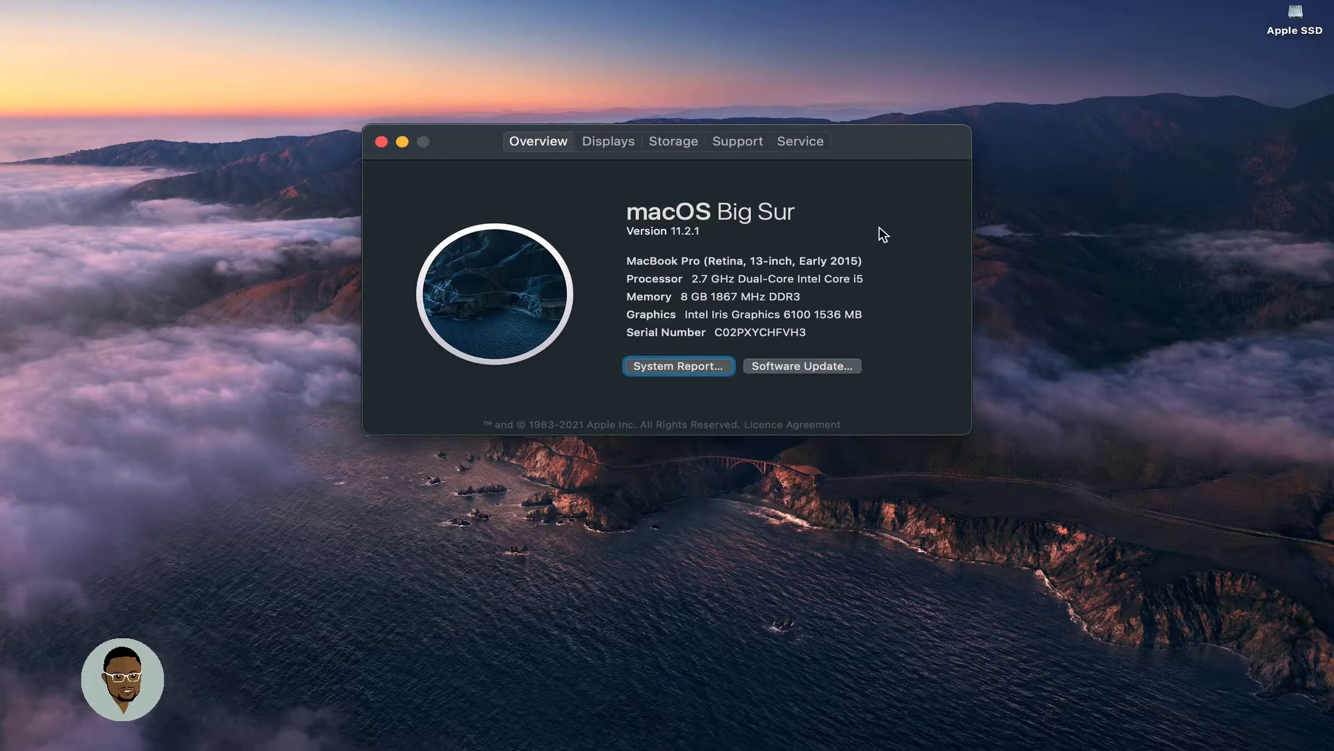
click(381, 141)
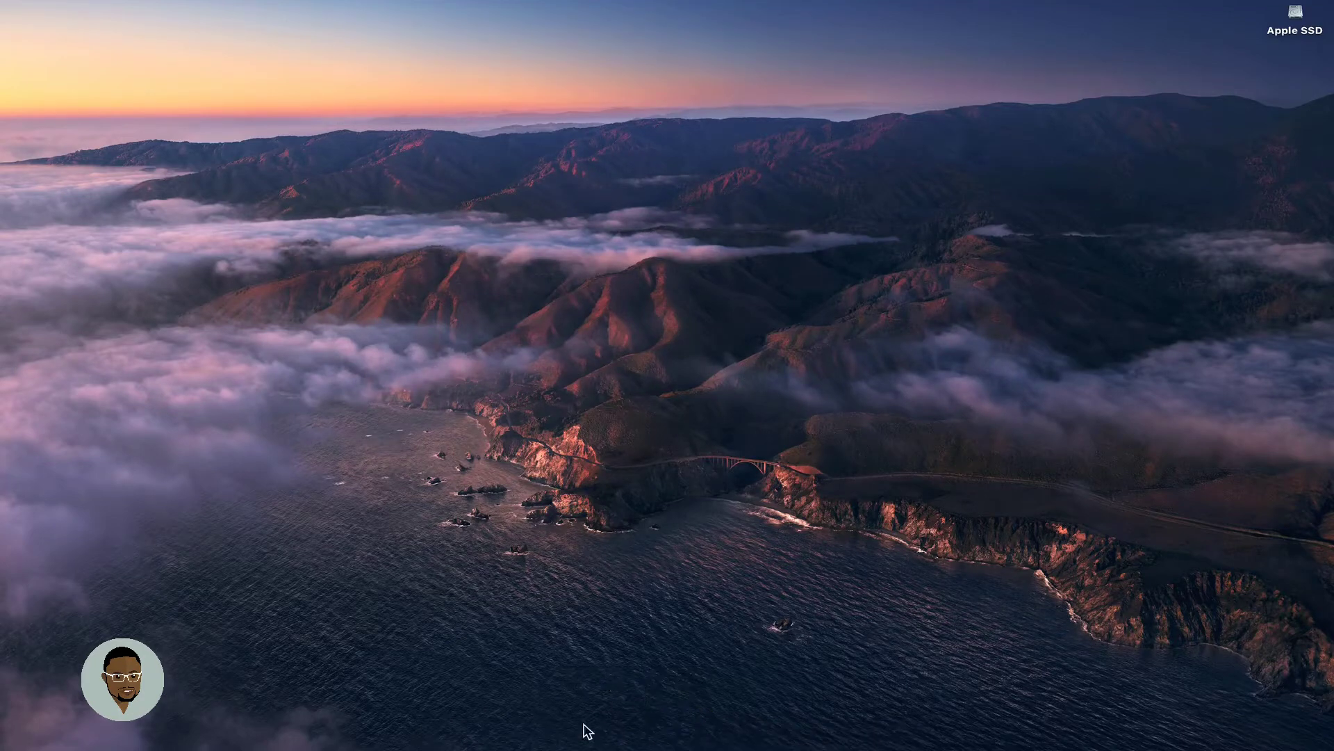
Step: Open a full-screen Safari private browsing window and dismiss its notice
mouse_move(583, 747)
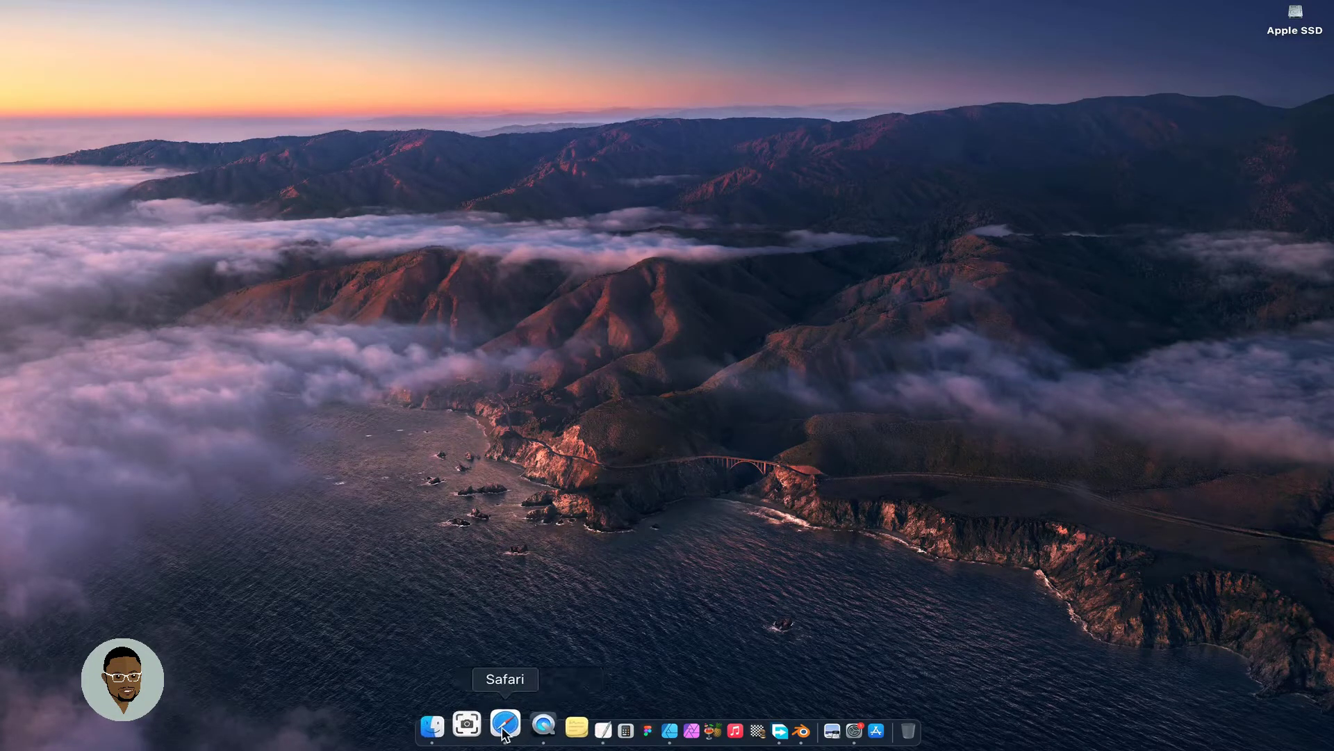
right_click(504, 730)
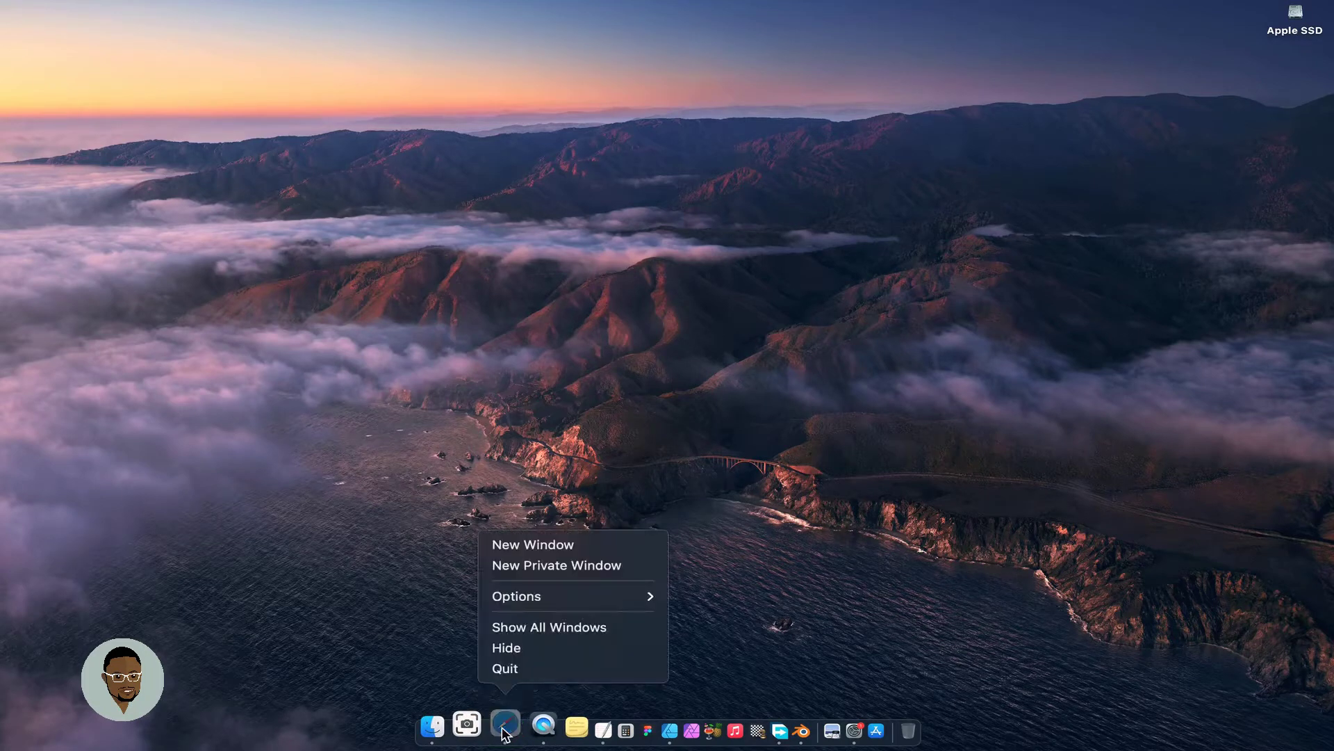
click(566, 565)
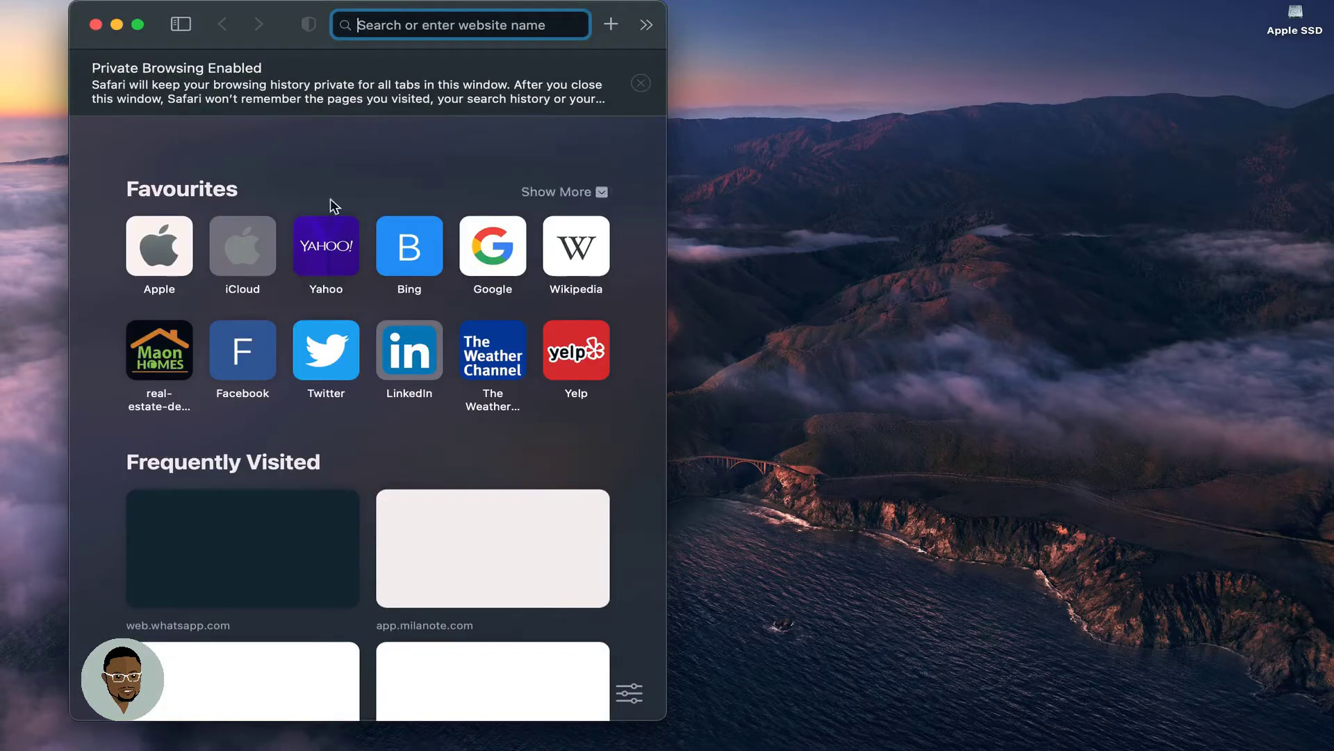
click(138, 25)
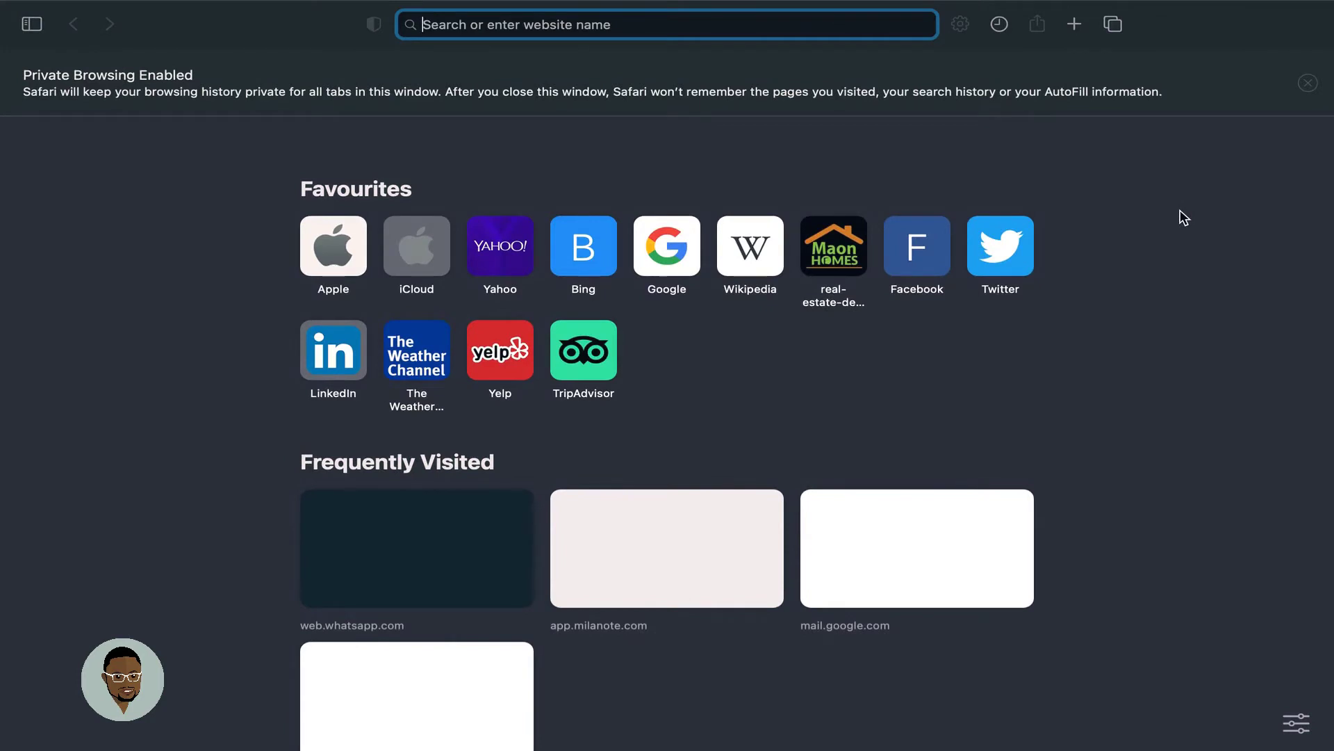
click(1309, 83)
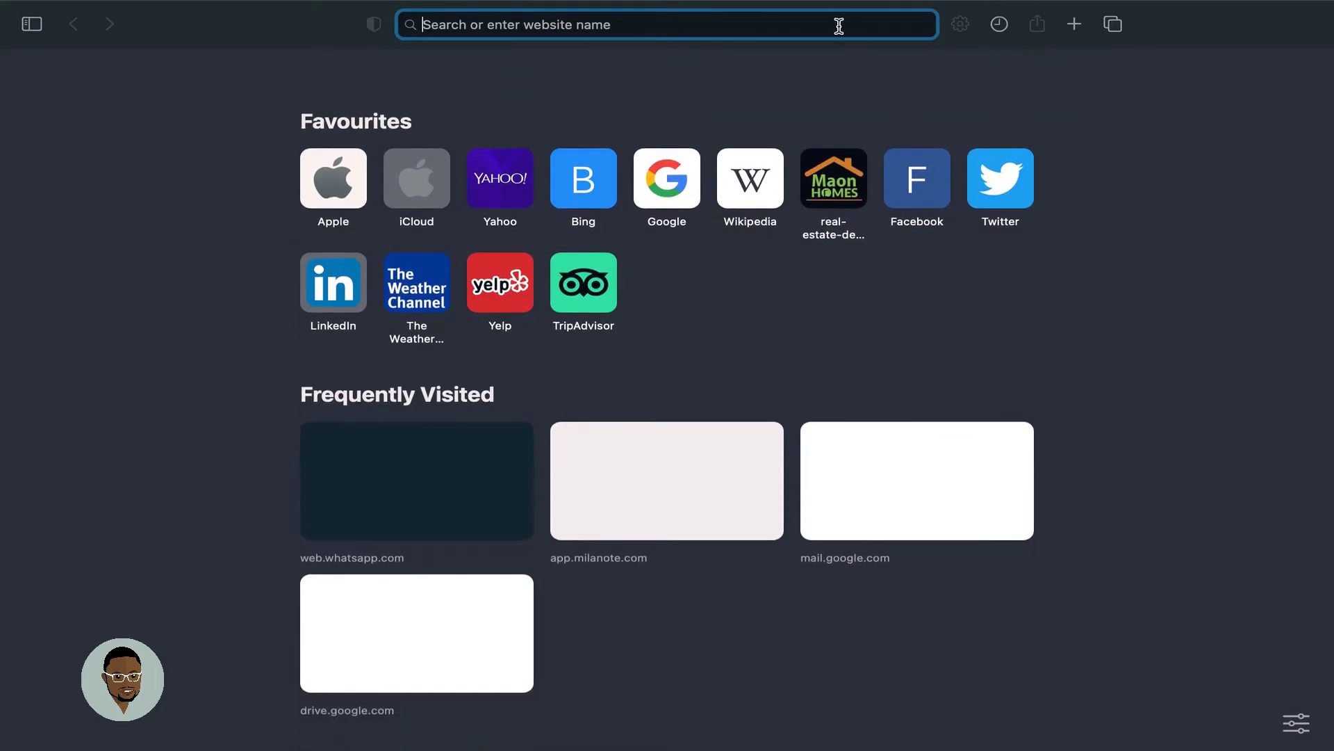
Step: Search Google for 'affinity designer'
text(afii)
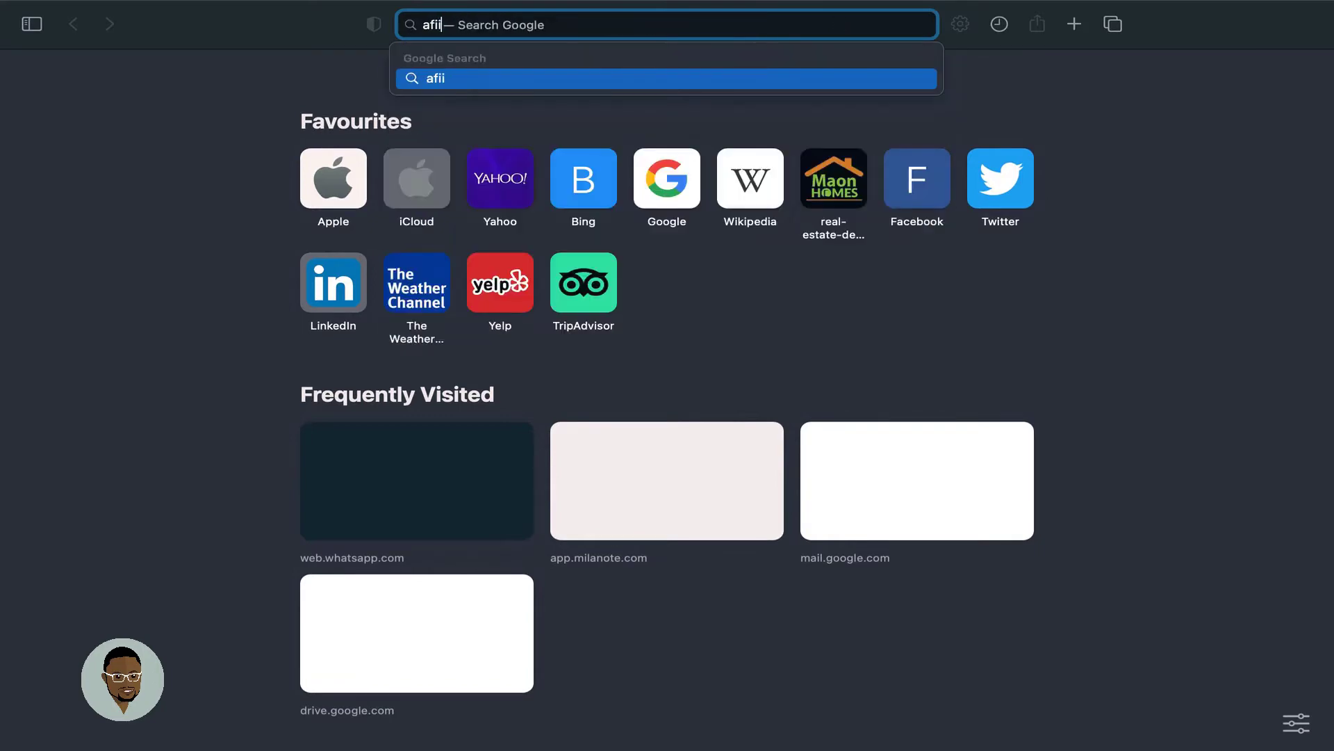
key(BackSpace)
text(fin)
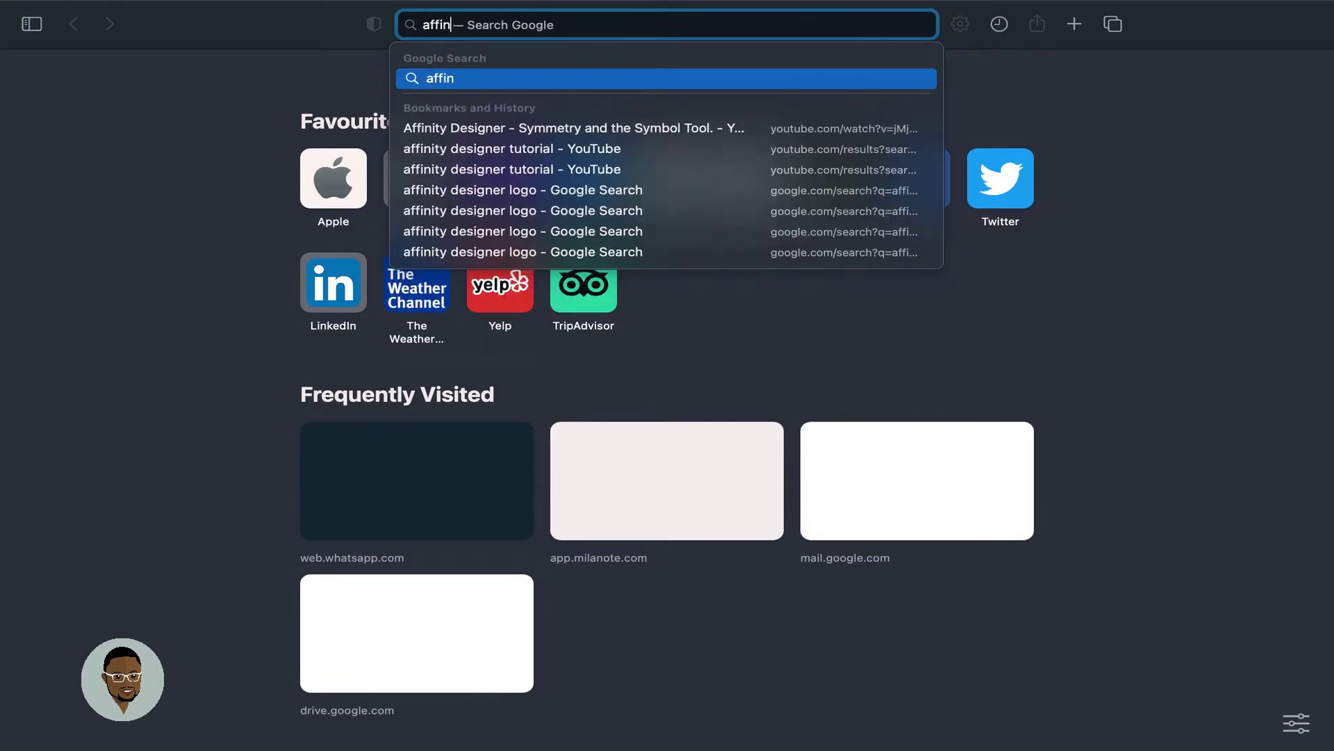
text(ity designer)
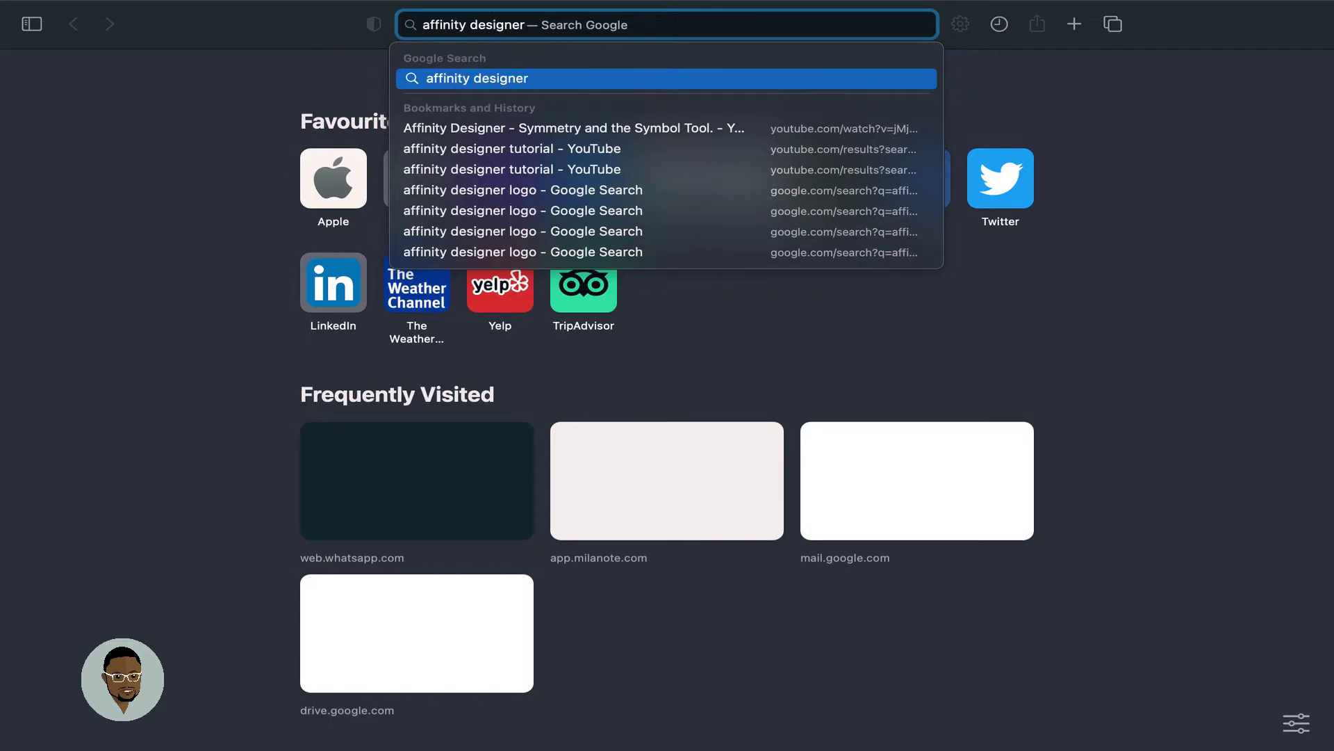
key(Return)
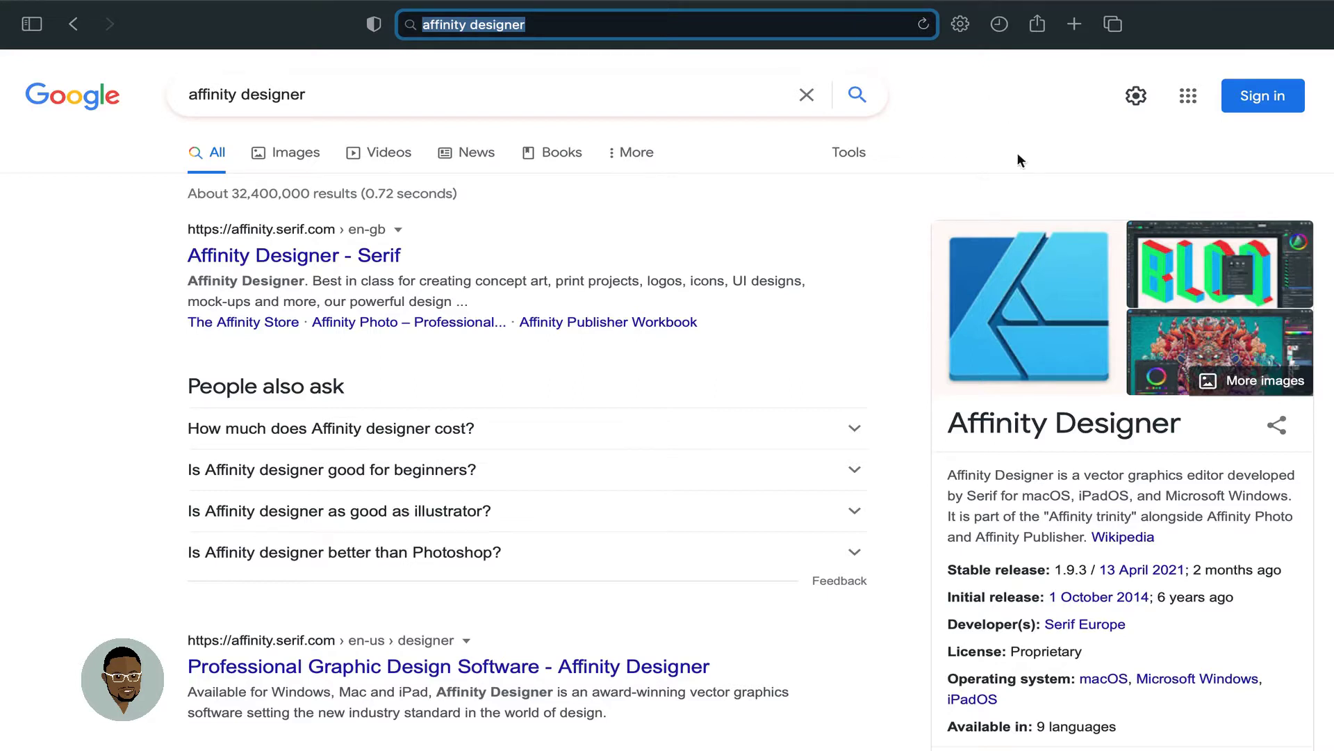
Step: Scroll through the Google results and knowledge panel showing stable release 1.9.3
scroll(1215, 650, down, 2)
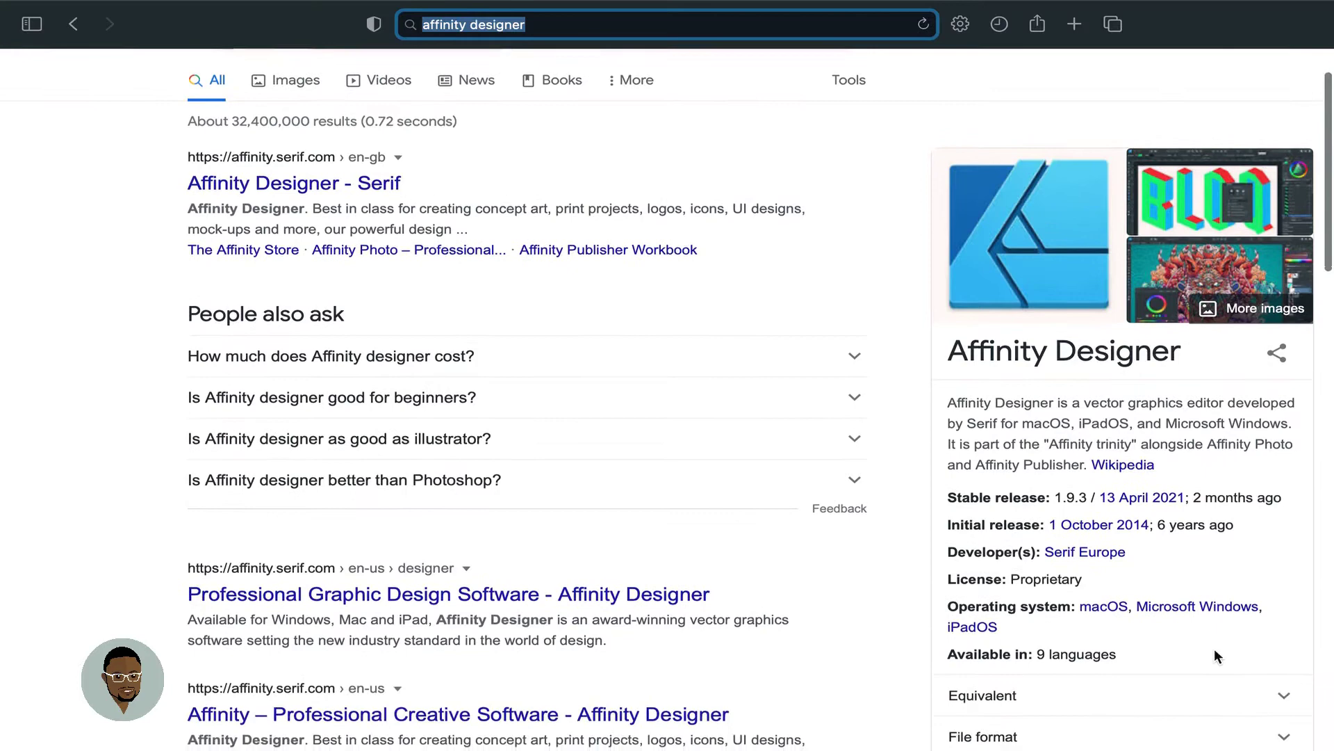
scroll(1215, 656, down, 2)
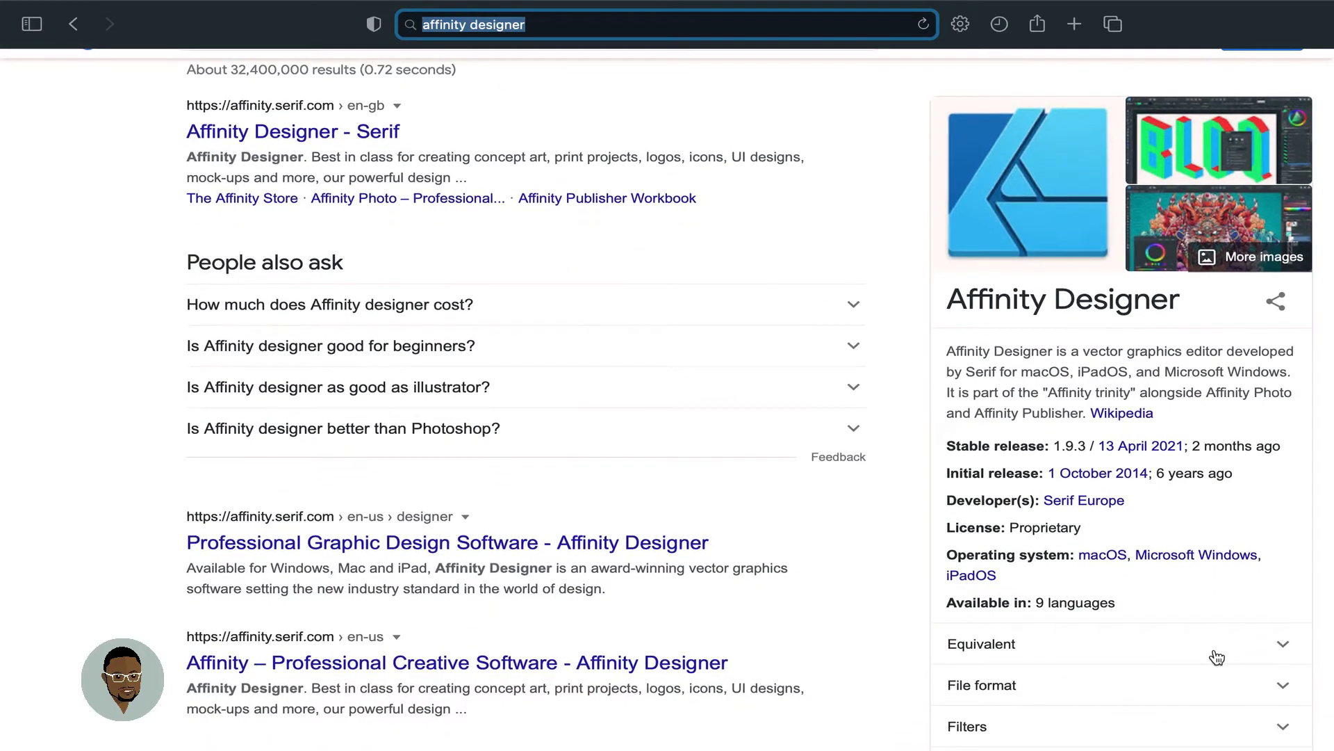
scroll(1217, 658, up, 1)
scroll(1217, 658, up, 2)
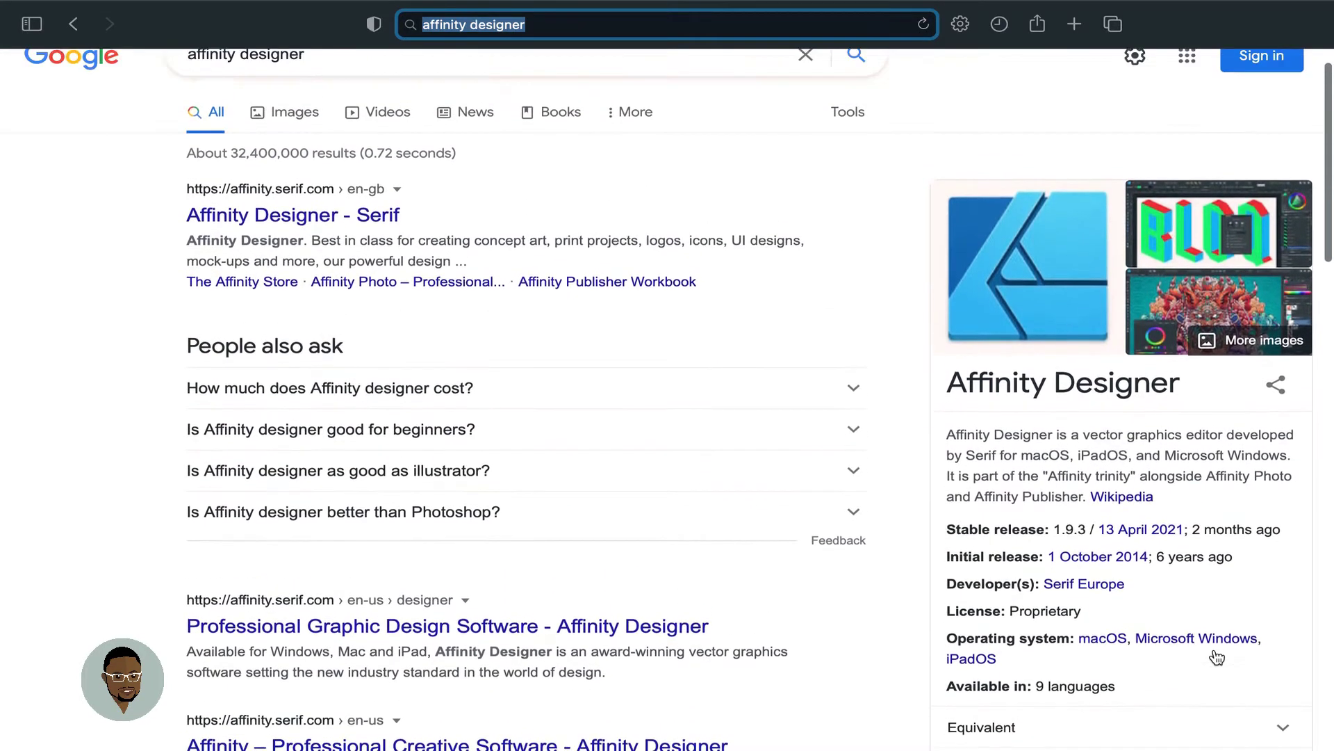
scroll(1217, 657, down, 1)
scroll(1215, 656, up, 1)
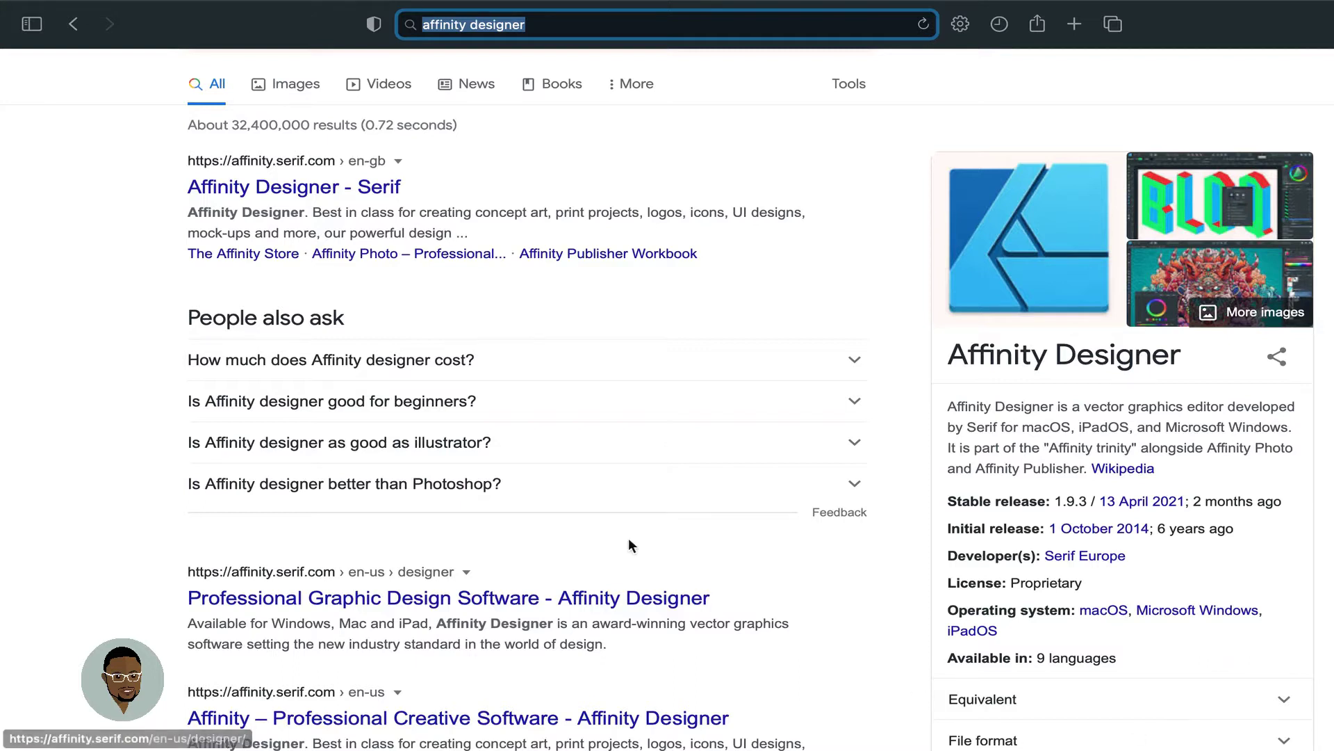
Step: Open the 'Affinity Designer - Serif' result and dismiss the site's cookie notice
click(293, 195)
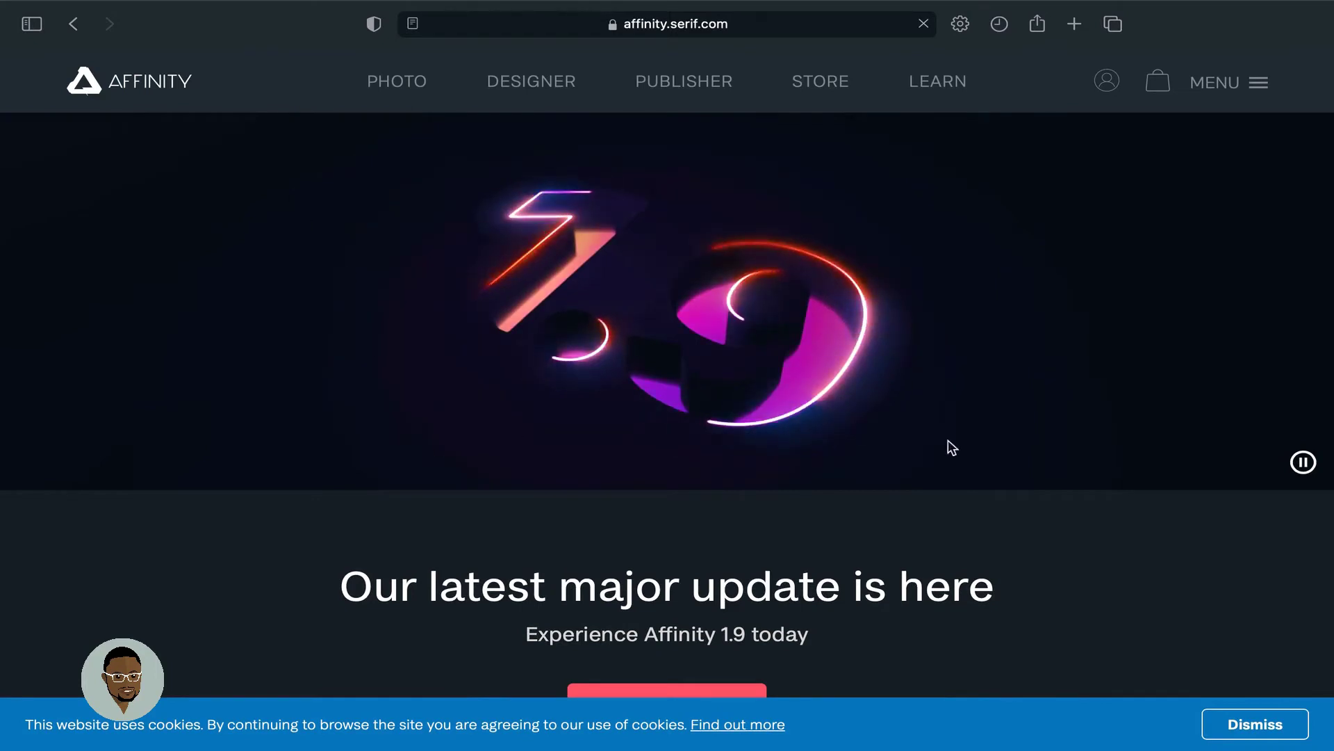
click(1264, 725)
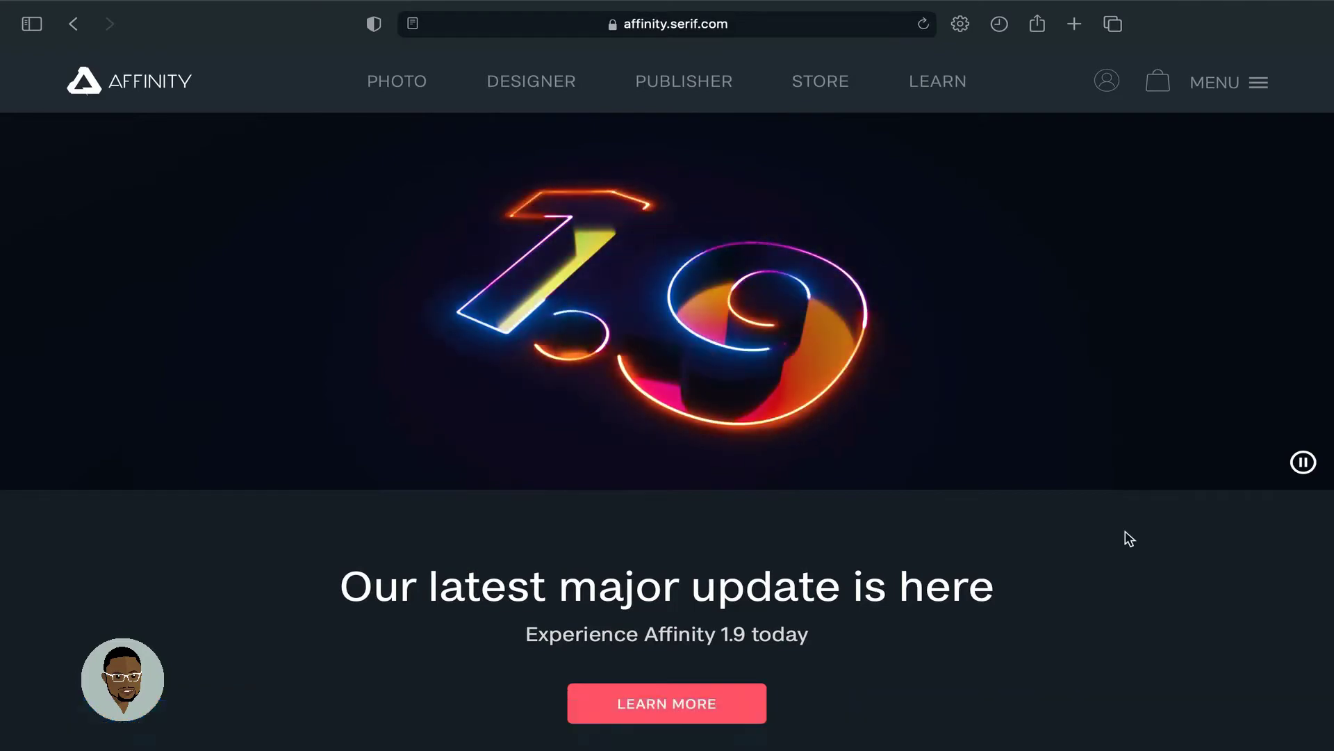
scroll(1122, 530, down, 3)
Step: Scroll the Affinity homepage to the Designer and Photo cards priced NGN17,900.00
scroll(1121, 530, down, 1)
scroll(1120, 530, up, 2)
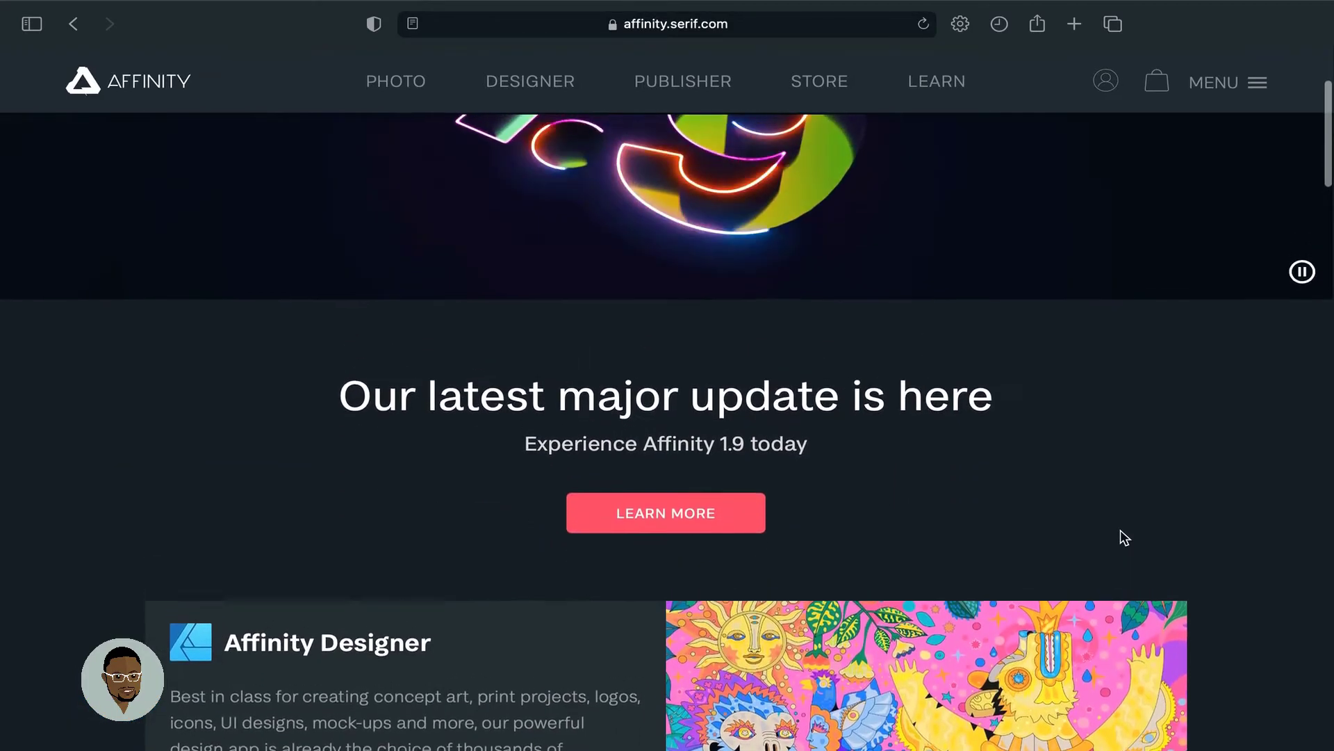
scroll(1123, 536, down, 5)
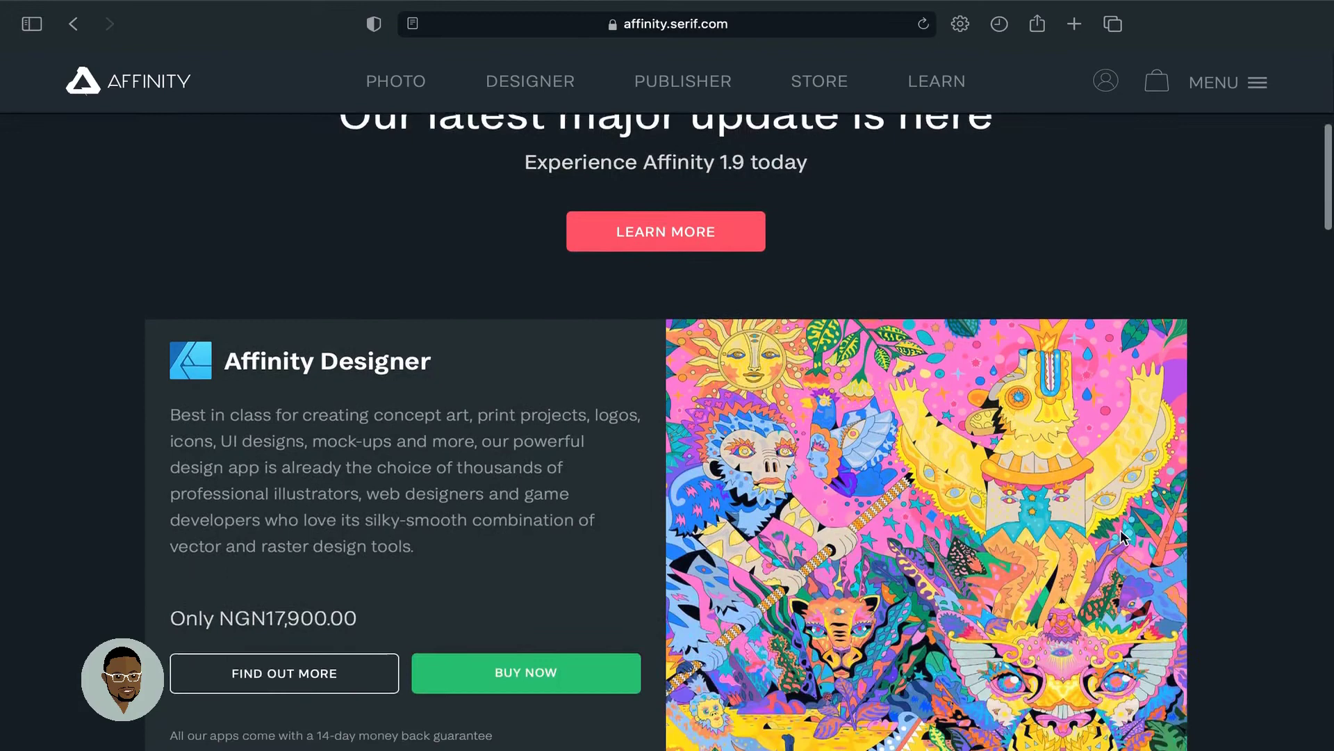
scroll(1124, 536, down, 2)
scroll(1121, 535, up, 1)
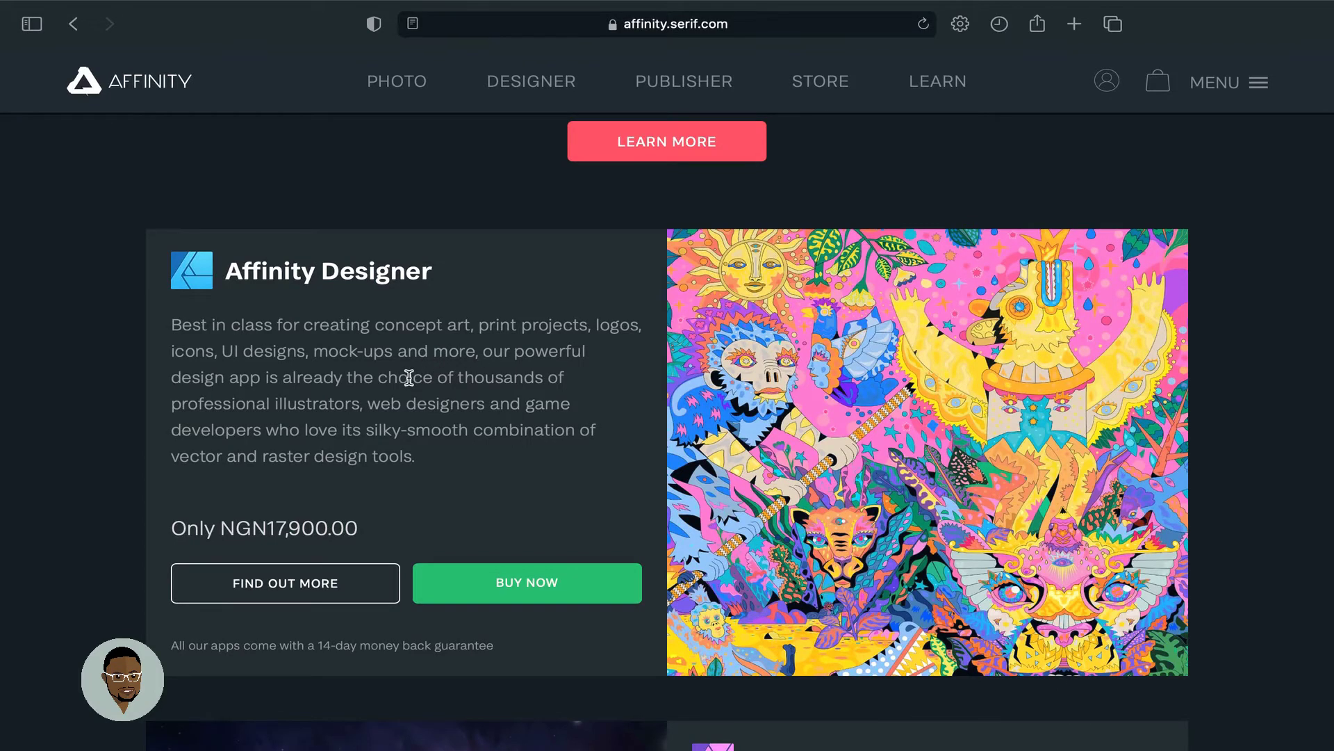
scroll(409, 377, down, 7)
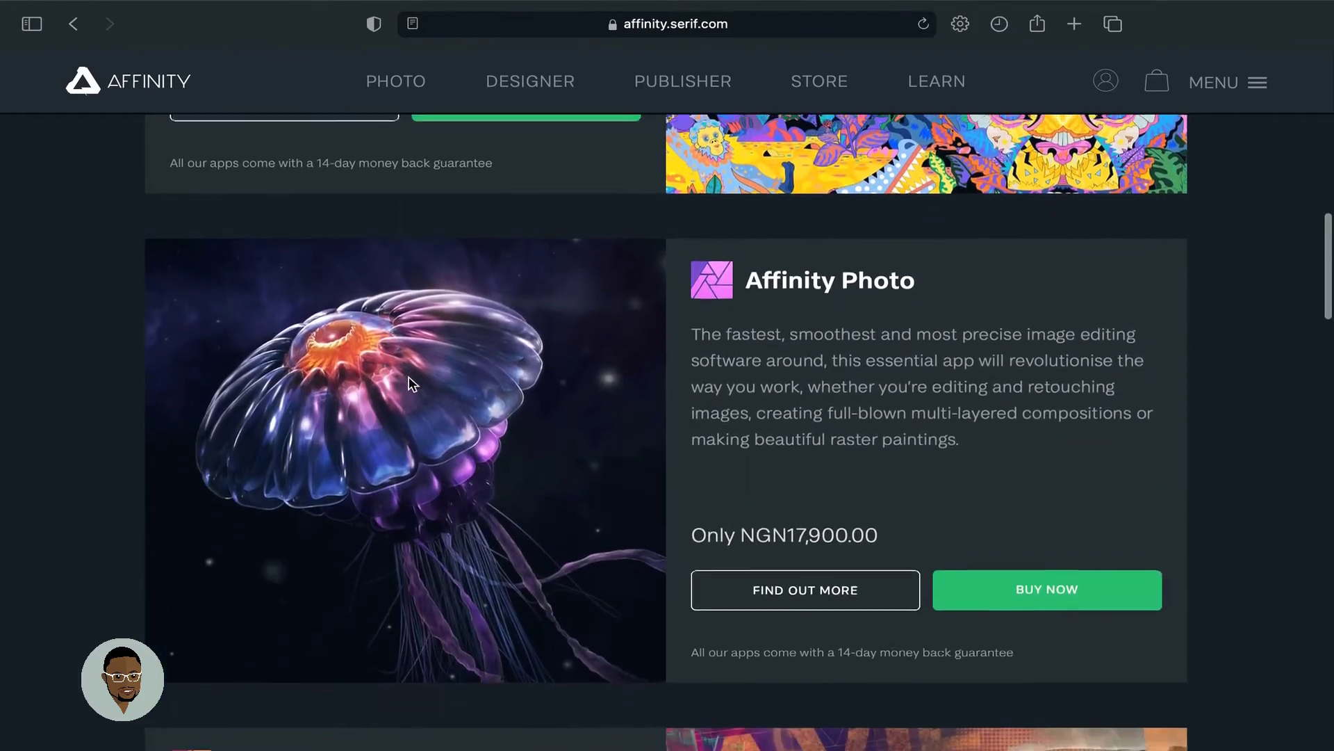
scroll(413, 383, up, 1)
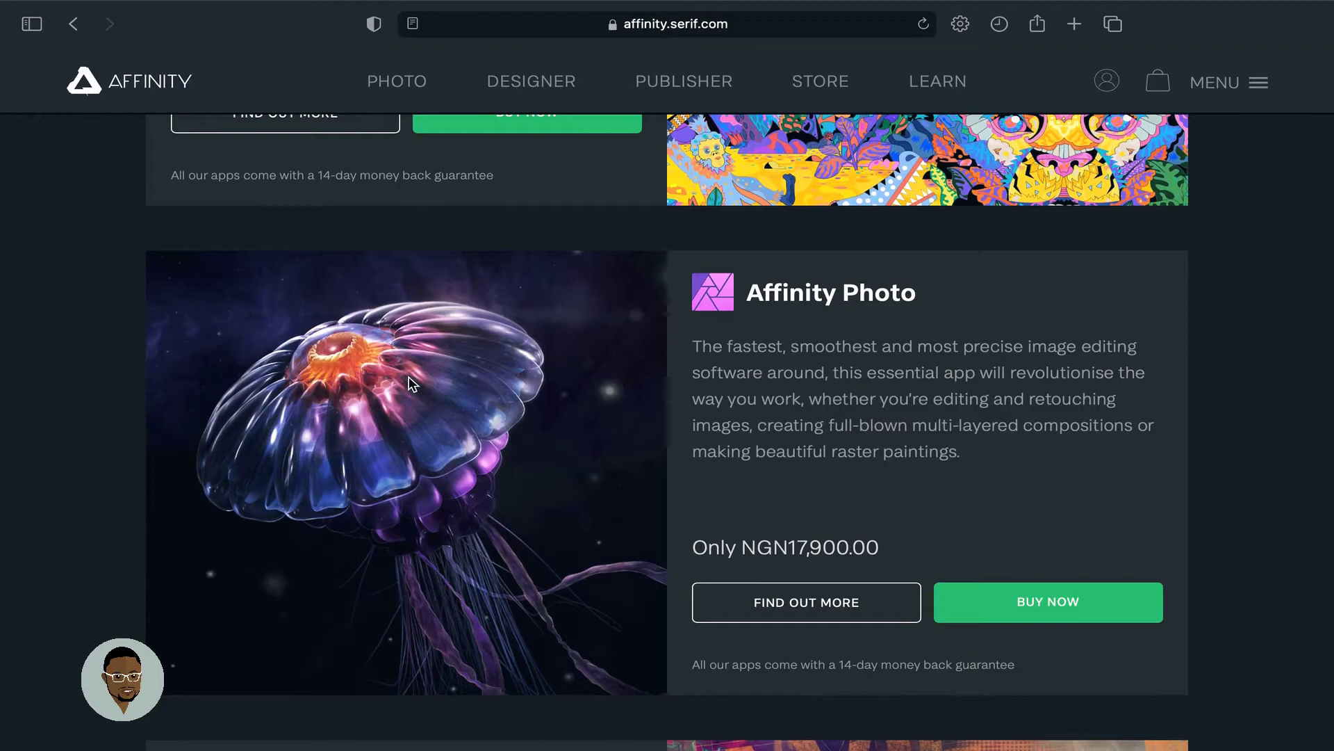
scroll(413, 383, up, 9)
scroll(411, 381, down, 2)
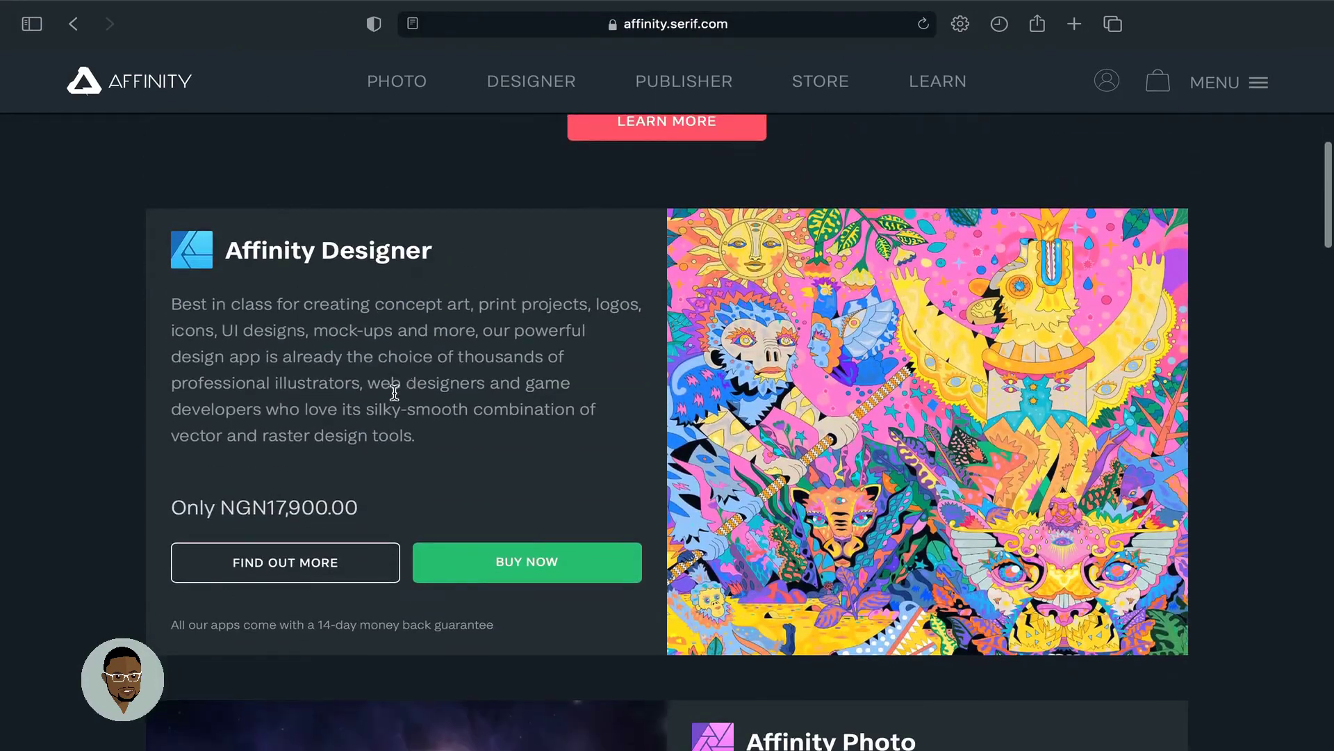
Step: Browse the Affinity Designer details page, go back, then open the Designer buying page
click(306, 566)
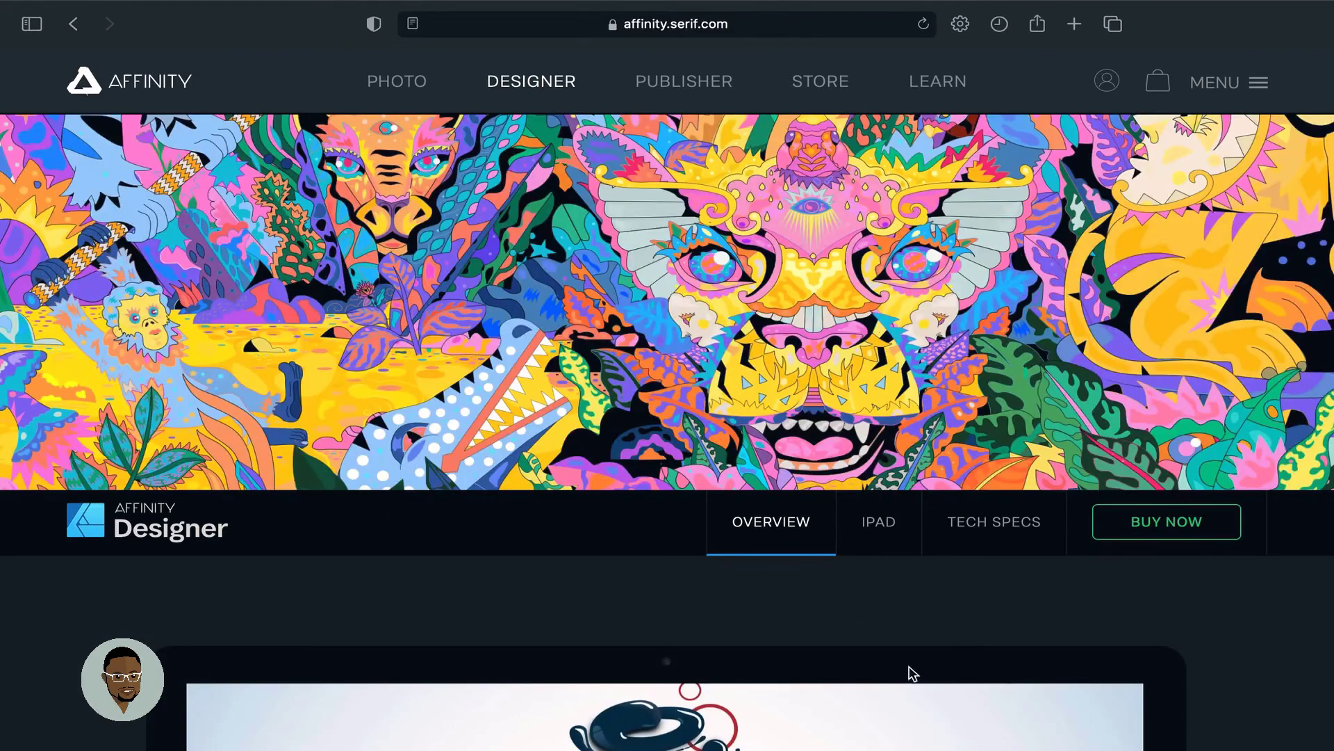
scroll(1162, 622, down, 10)
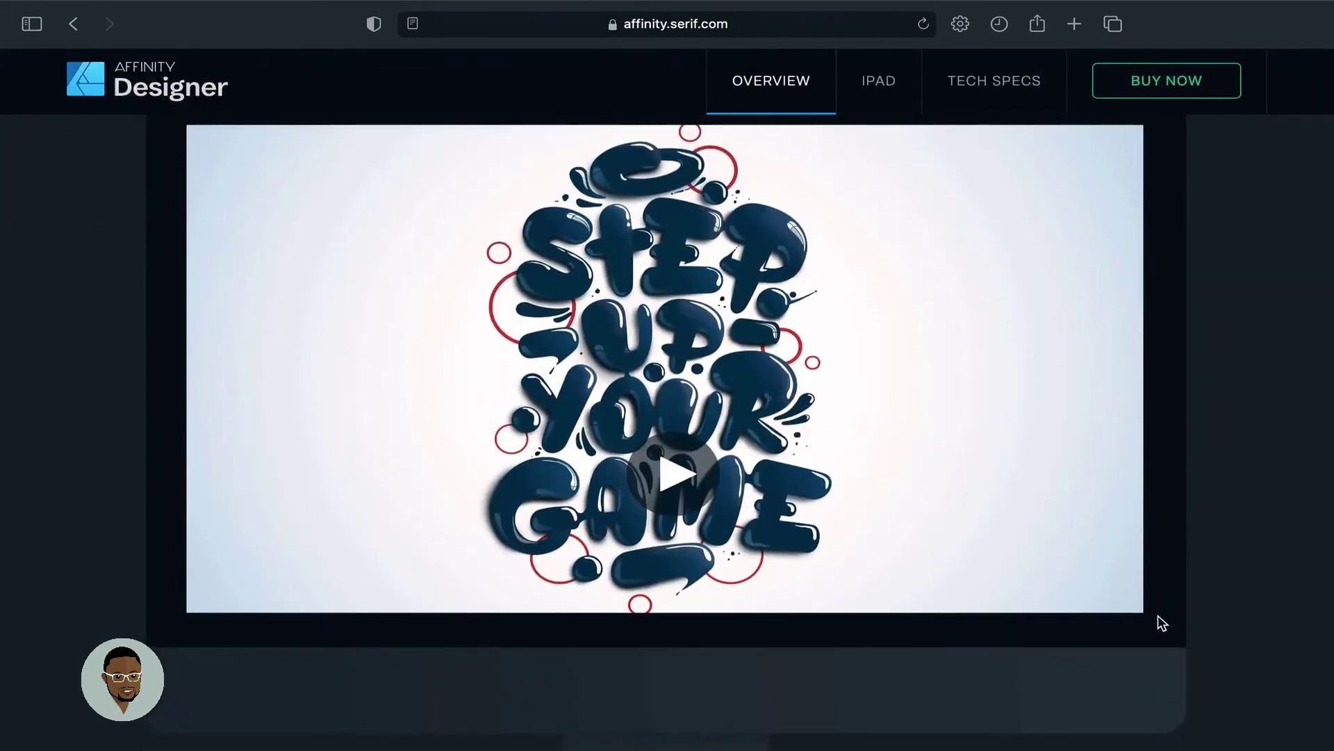
scroll(1236, 538, down, 10)
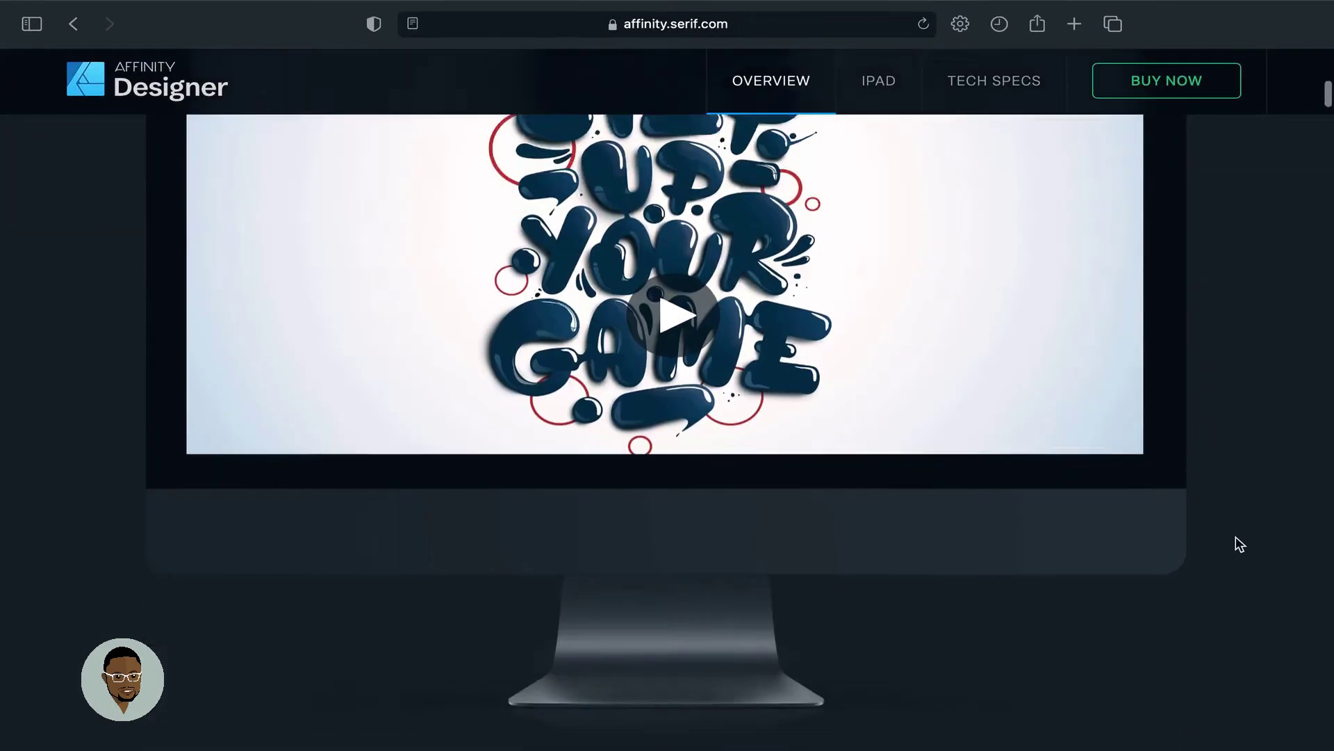
scroll(1236, 543, down, 5)
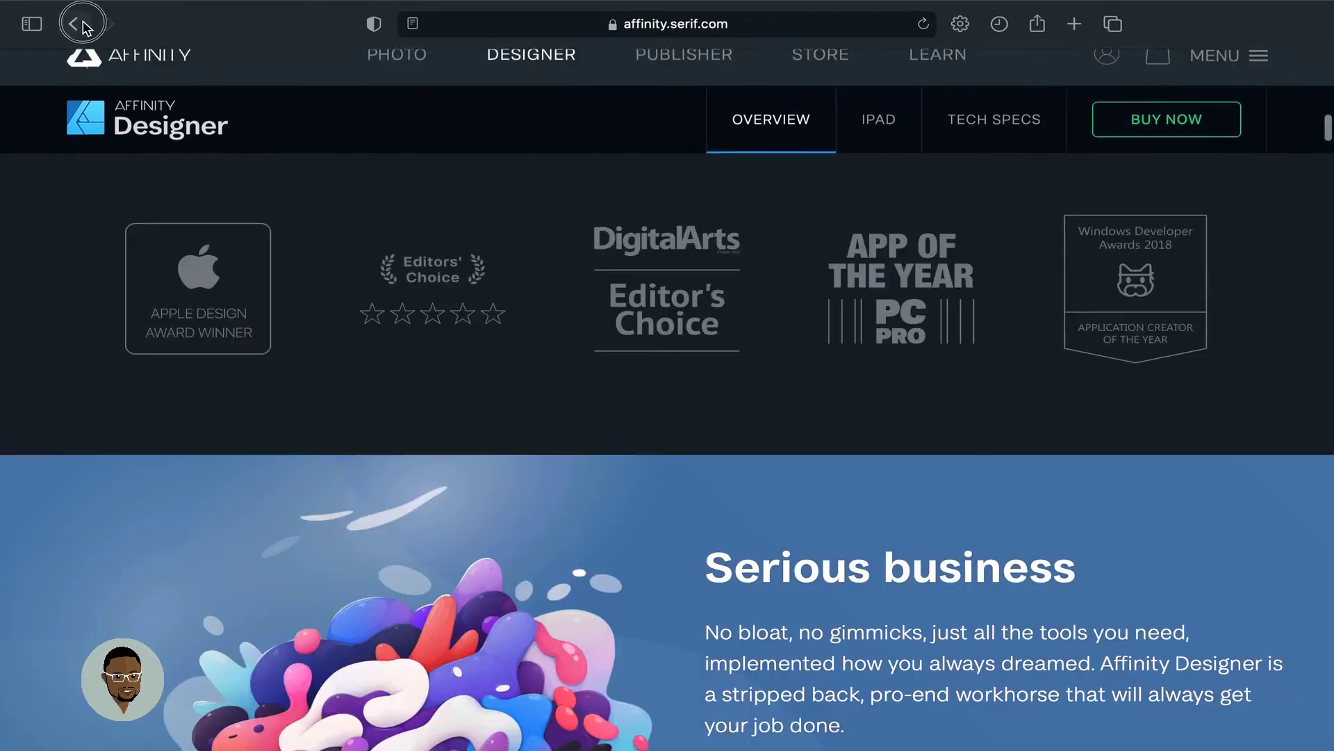
click(83, 26)
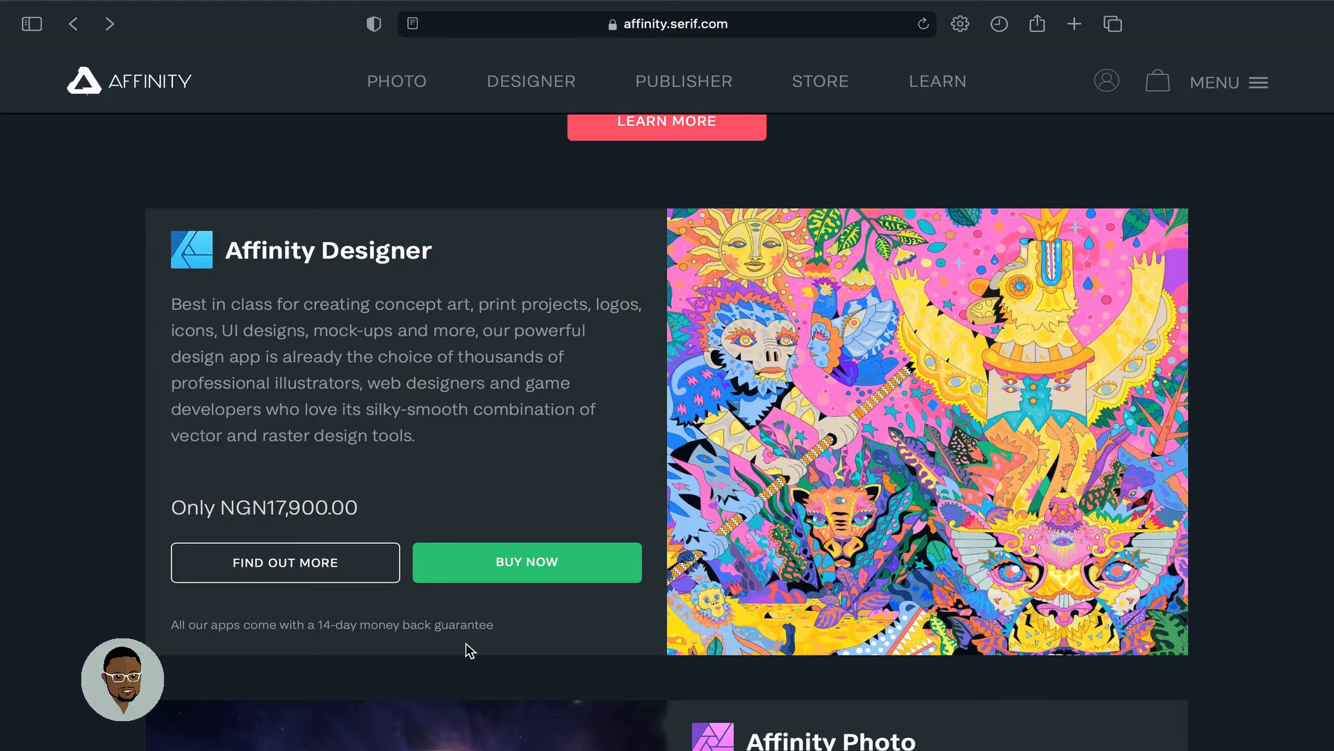
click(522, 574)
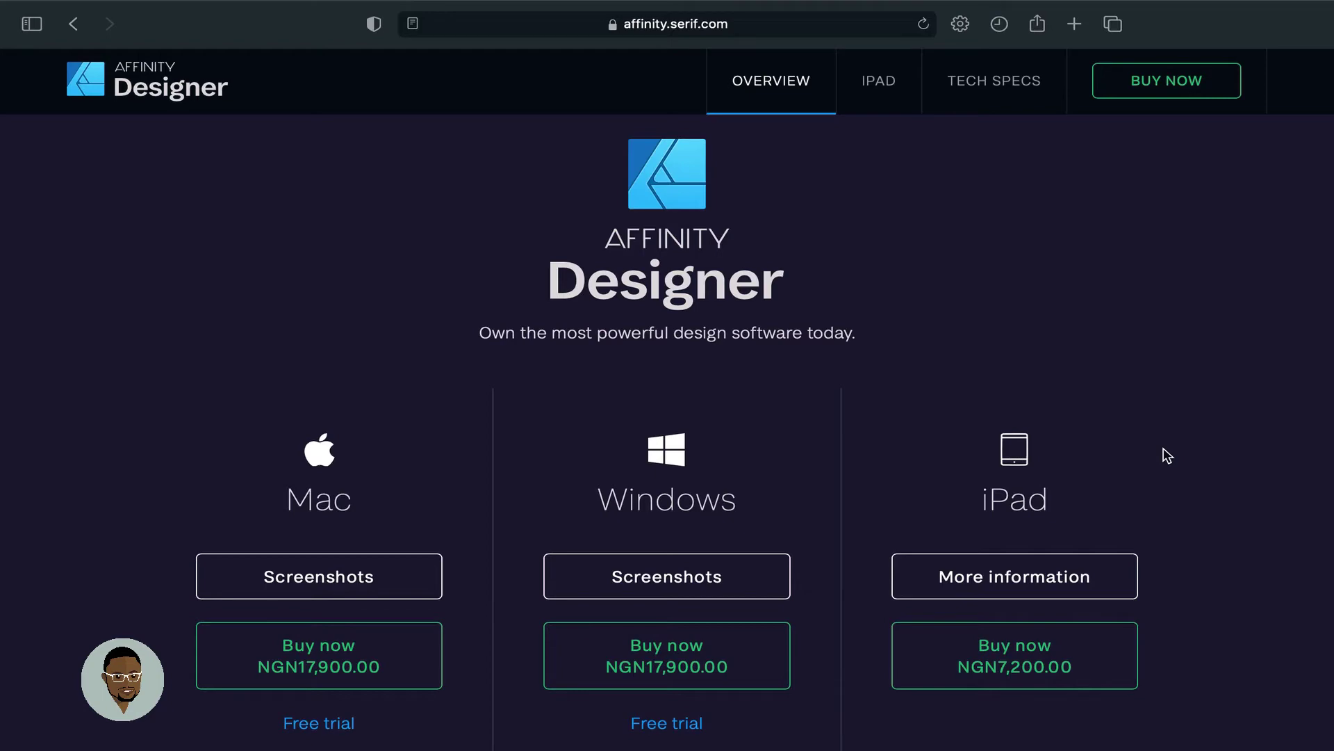
Step: Scroll down to the Mac, Windows and iPad purchase and trial options
scroll(197, 365, down, 3)
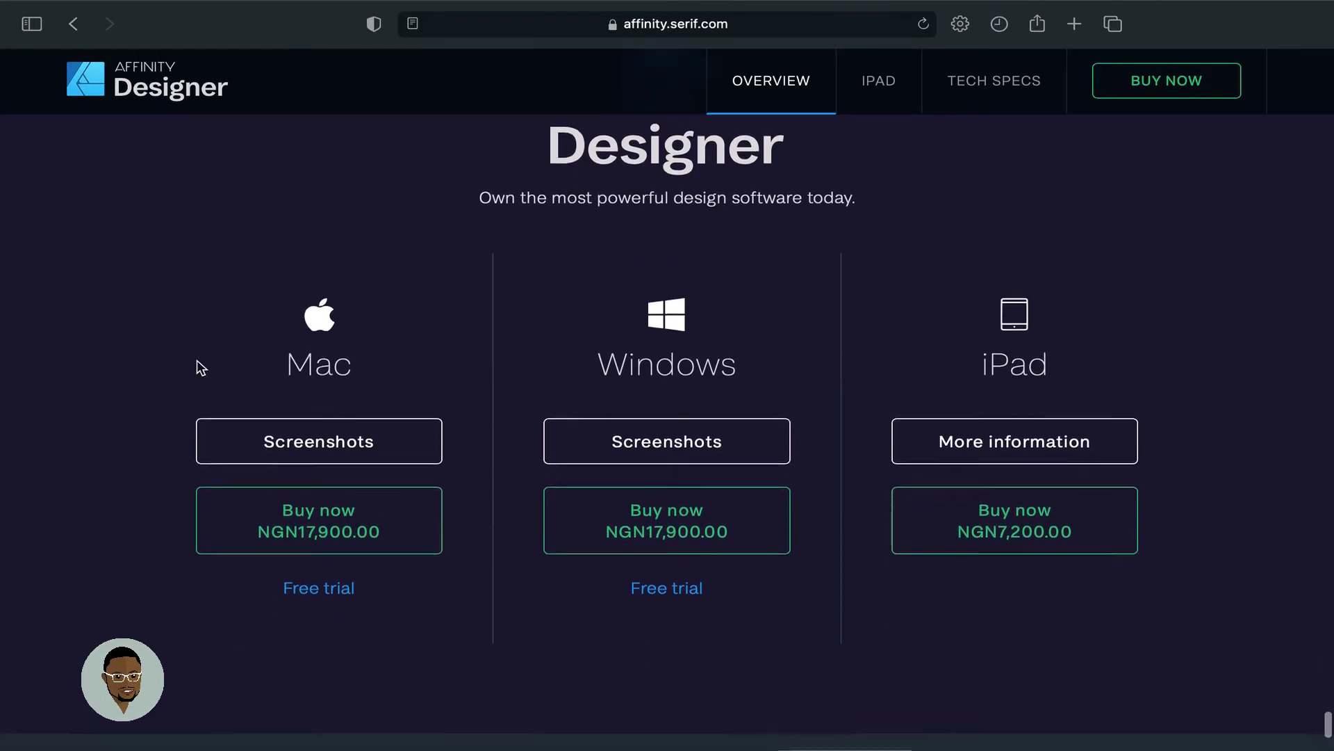
click(321, 439)
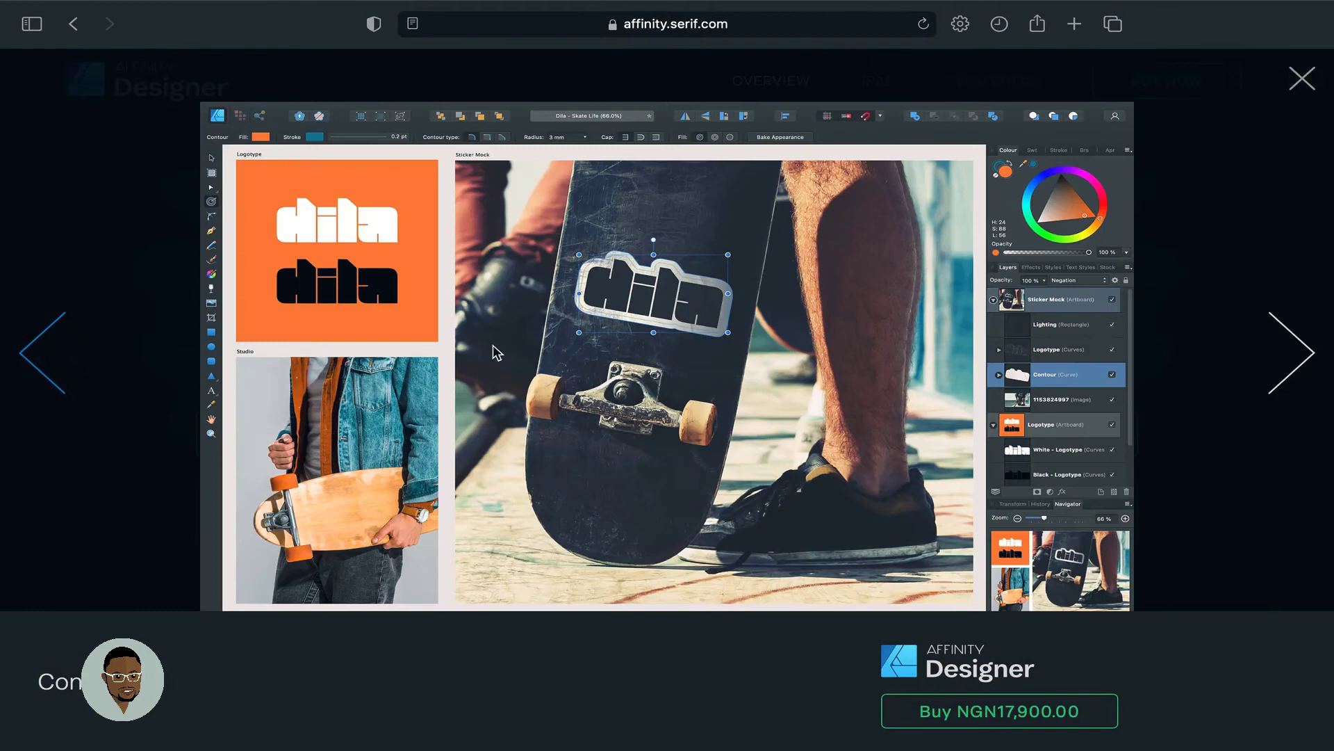
click(1304, 357)
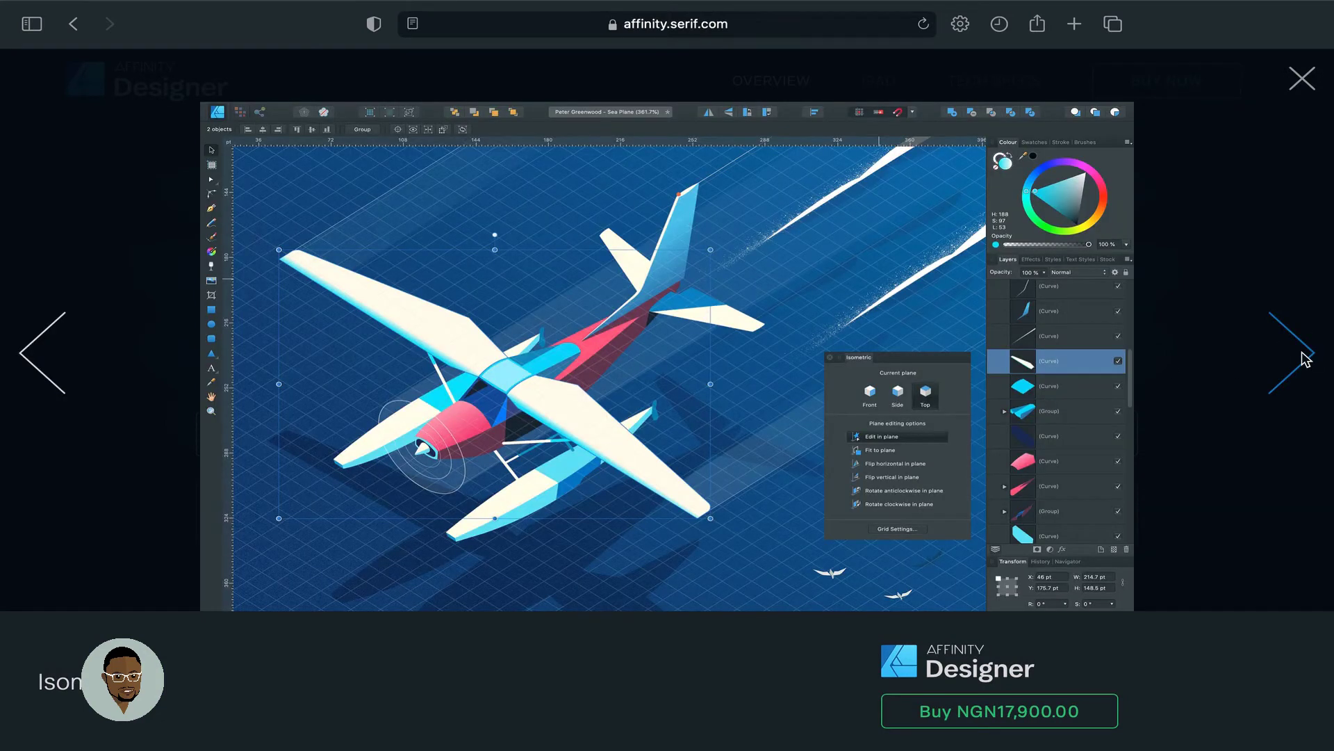
click(1304, 358)
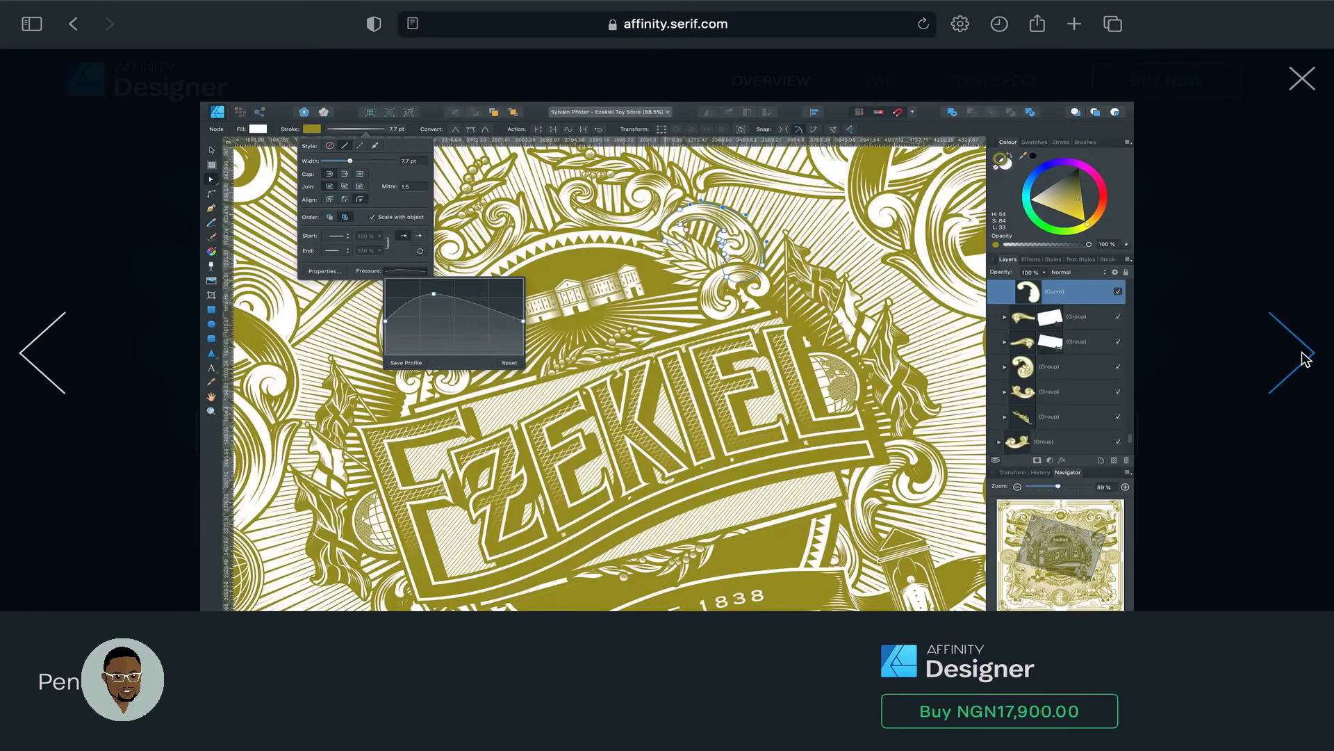
click(1303, 357)
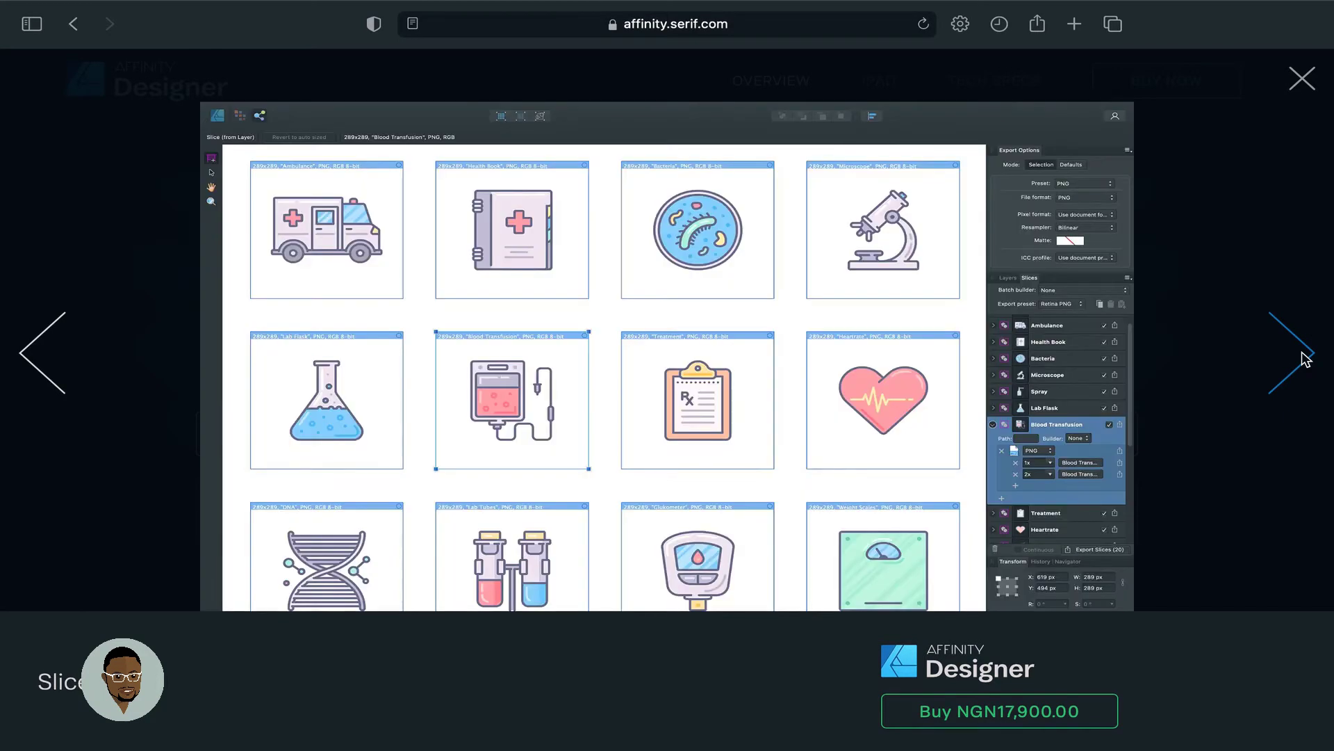
click(1304, 357)
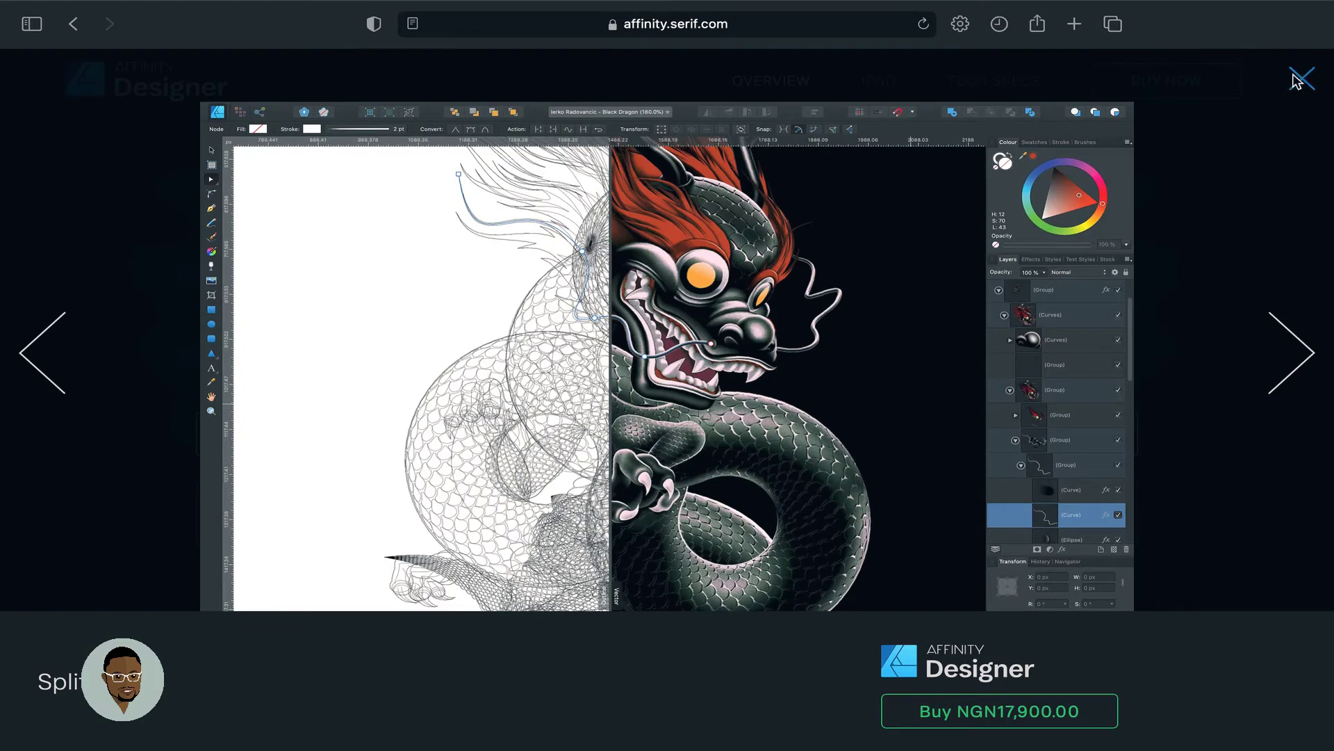
click(1301, 79)
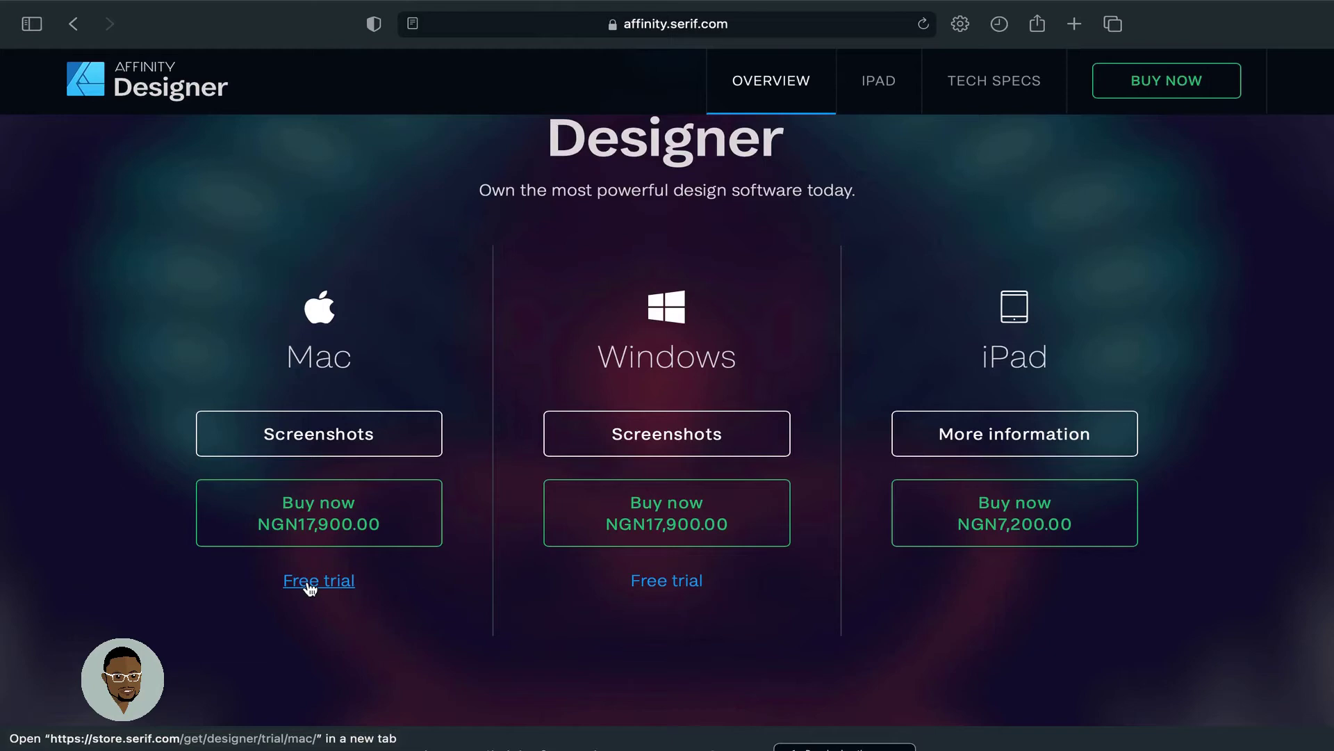
Step: Open the Mac free trial in a new tab, keeping macOS as the platform
super+click(310, 584)
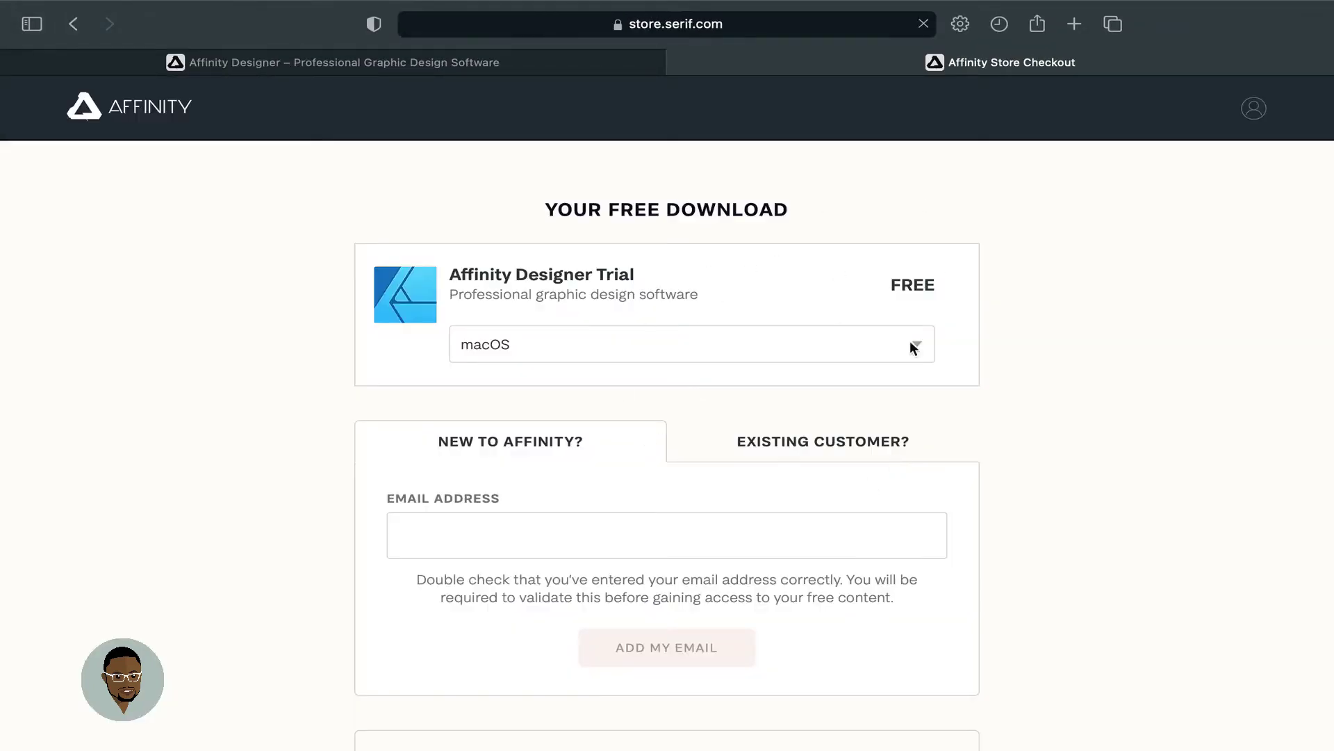
click(914, 347)
click(918, 325)
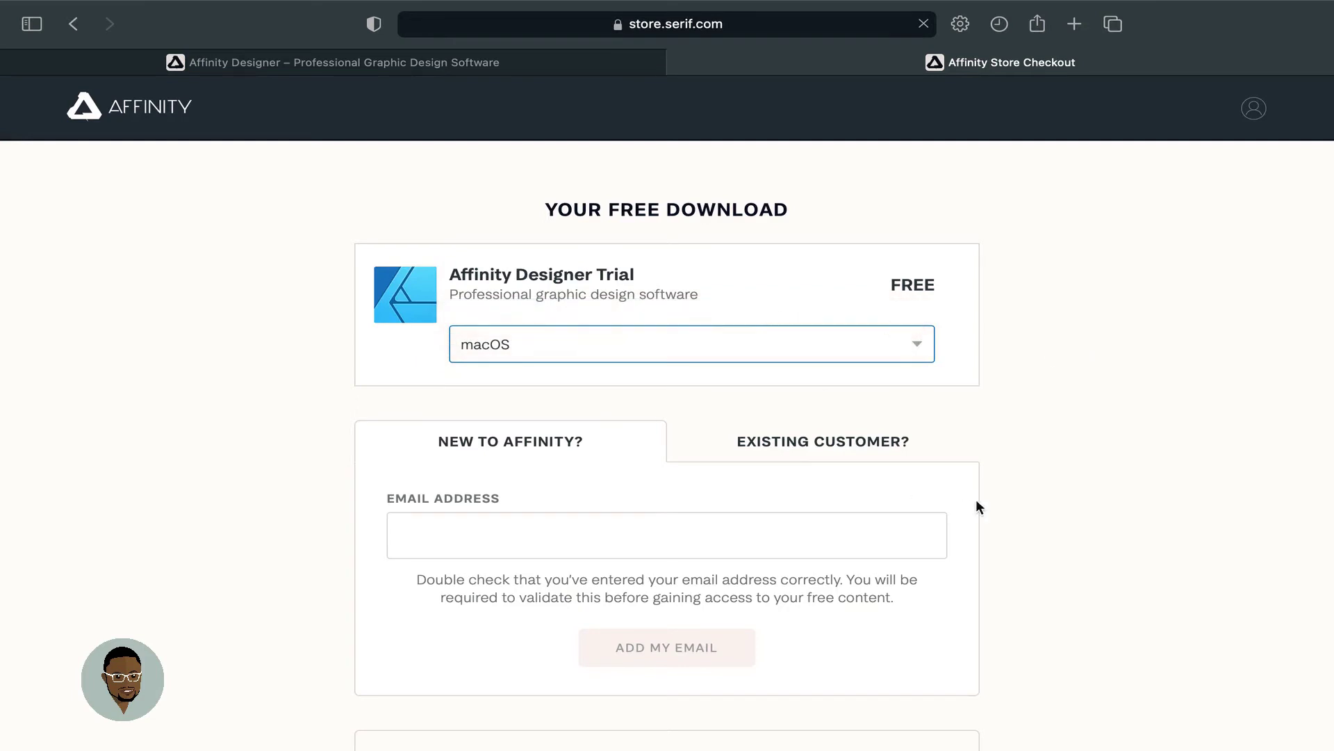
scroll(589, 522, down, 3)
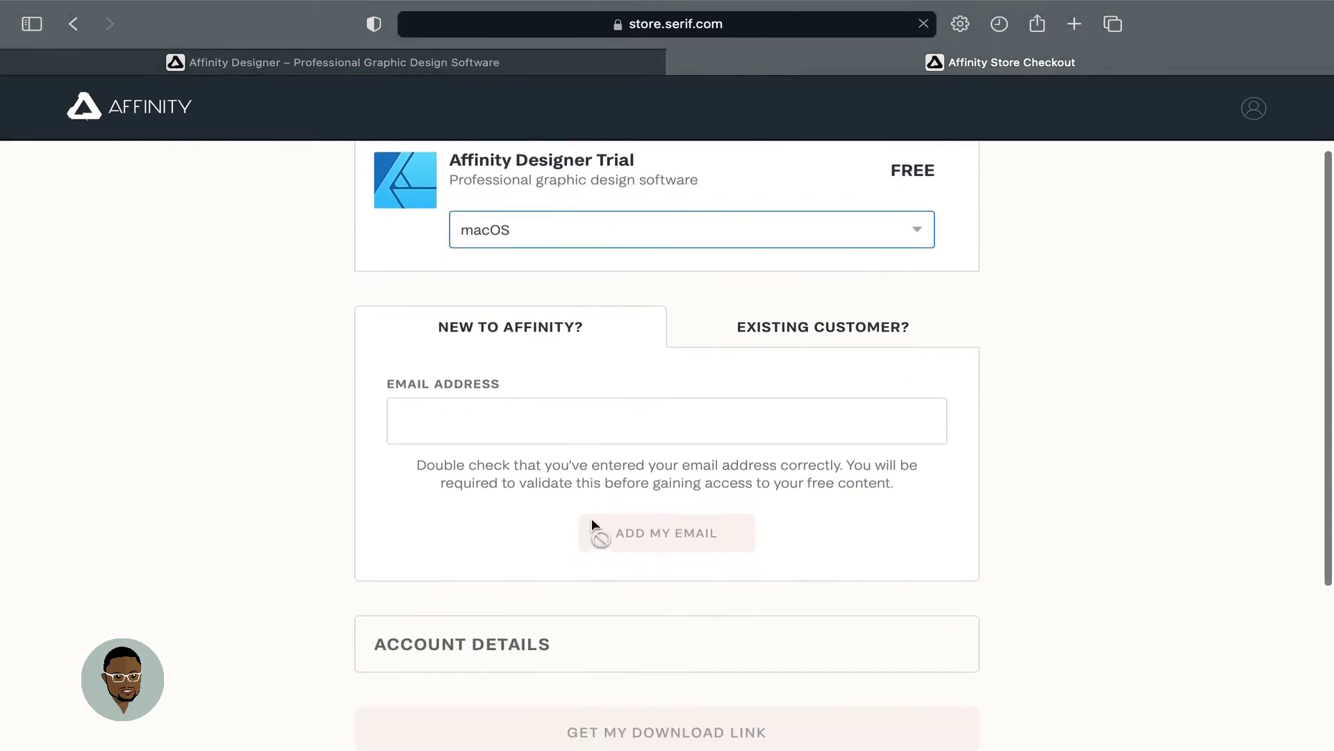
Step: Switch to the Existing Customer form and request the trial download link
click(795, 310)
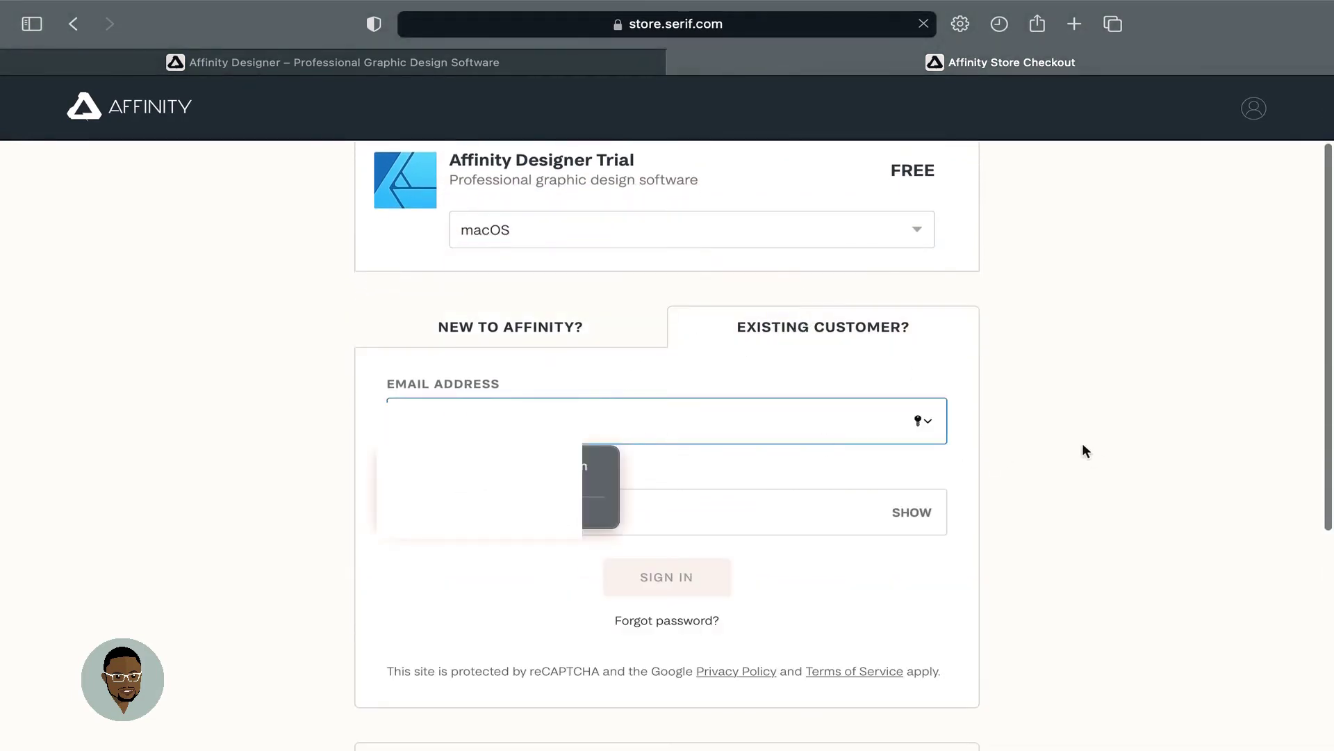
click(1046, 448)
scroll(875, 587, down, 6)
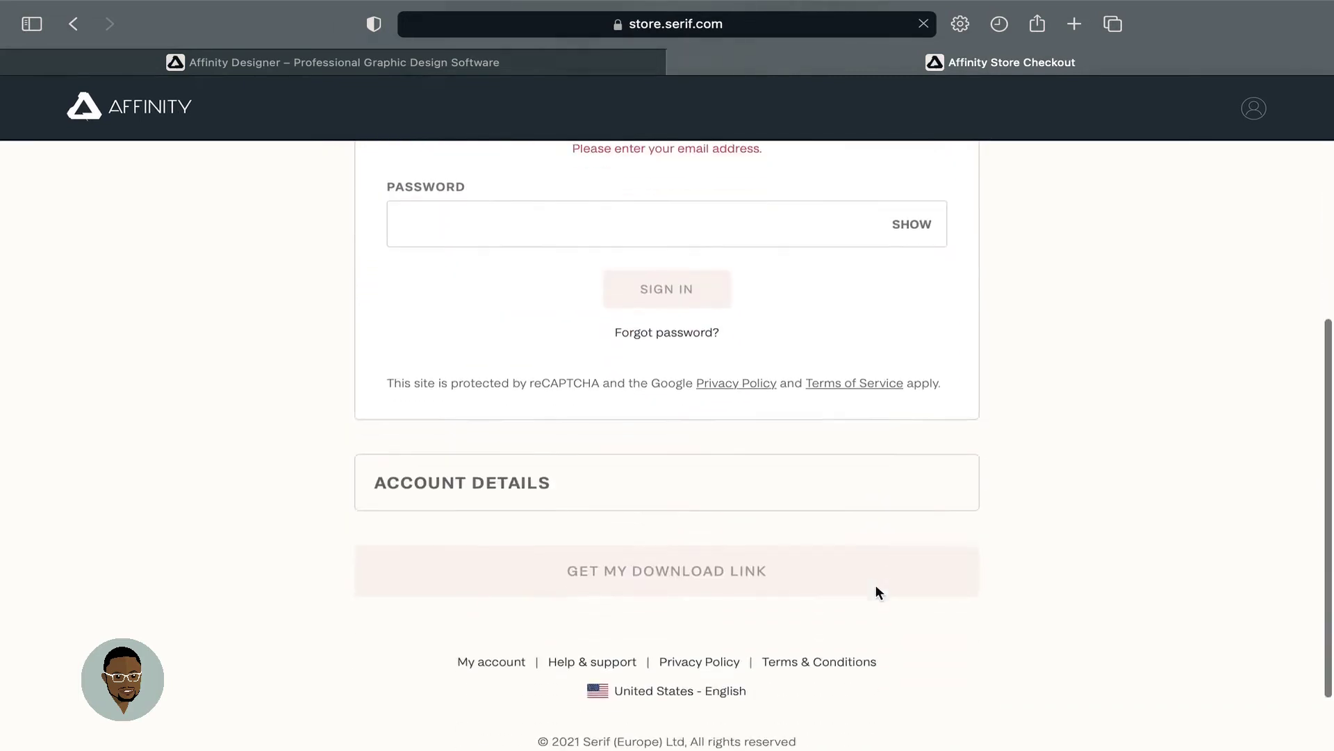
click(591, 479)
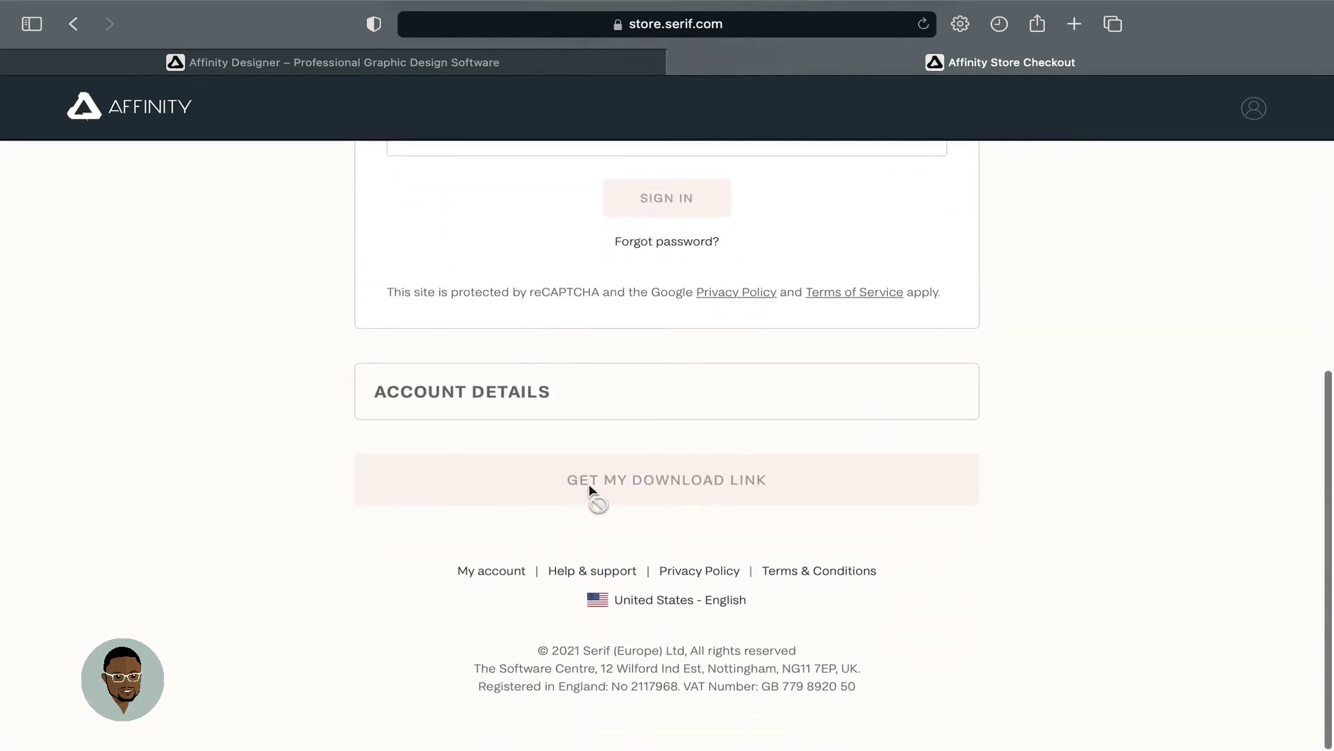
click(707, 500)
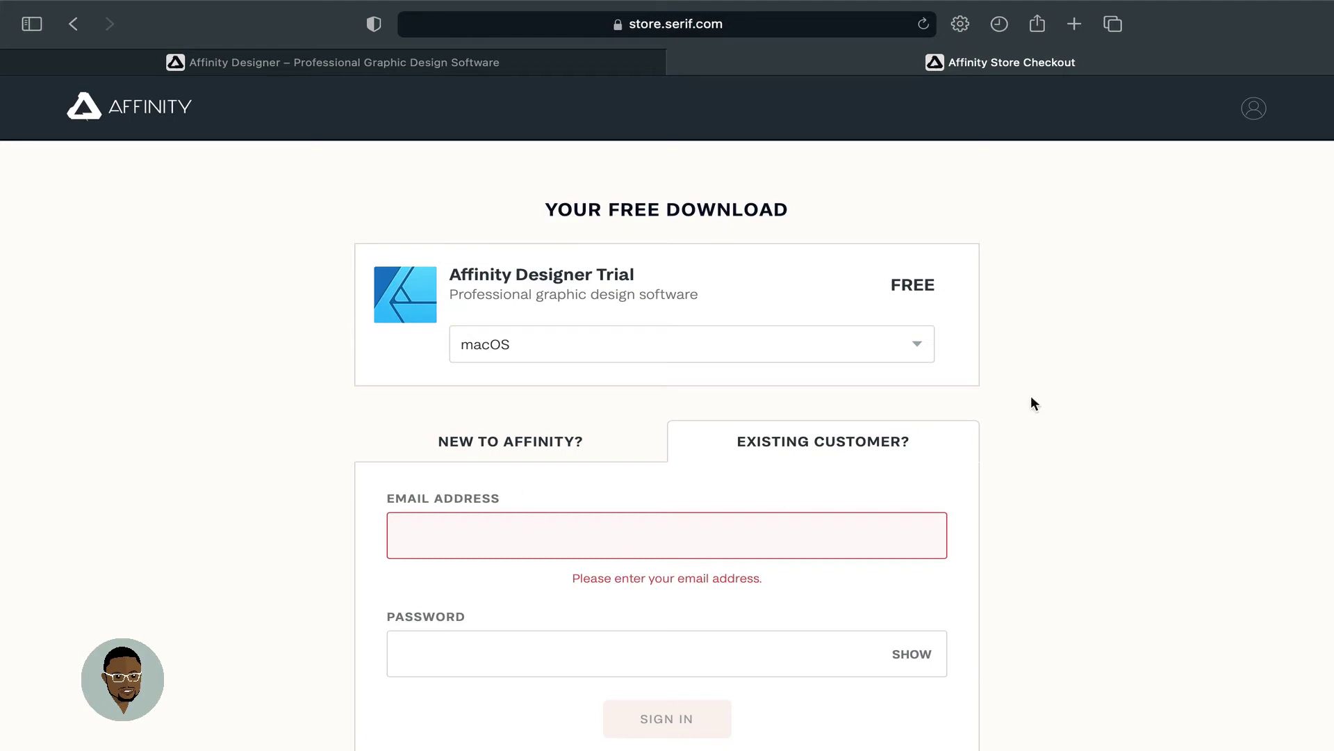
Step: Launch the App Store in full screen and activate its Search field
mouse_move(667, 747)
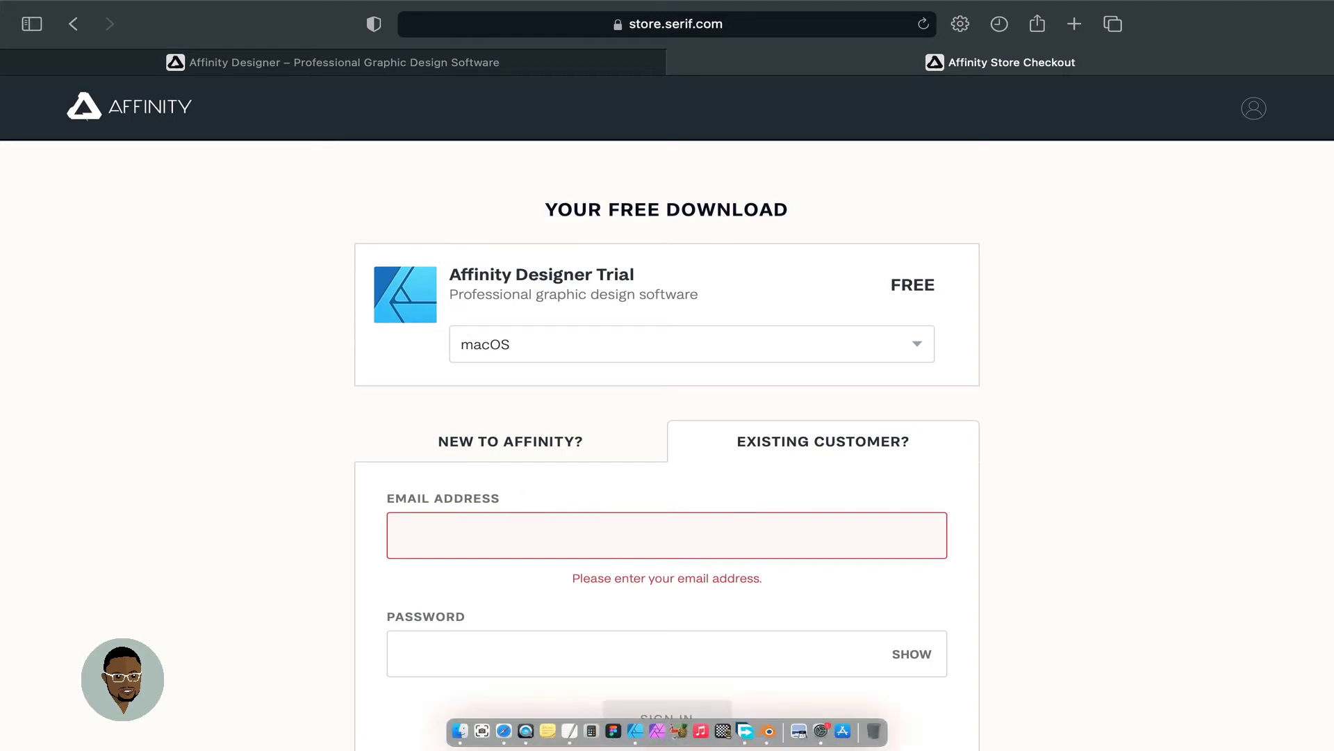
click(843, 726)
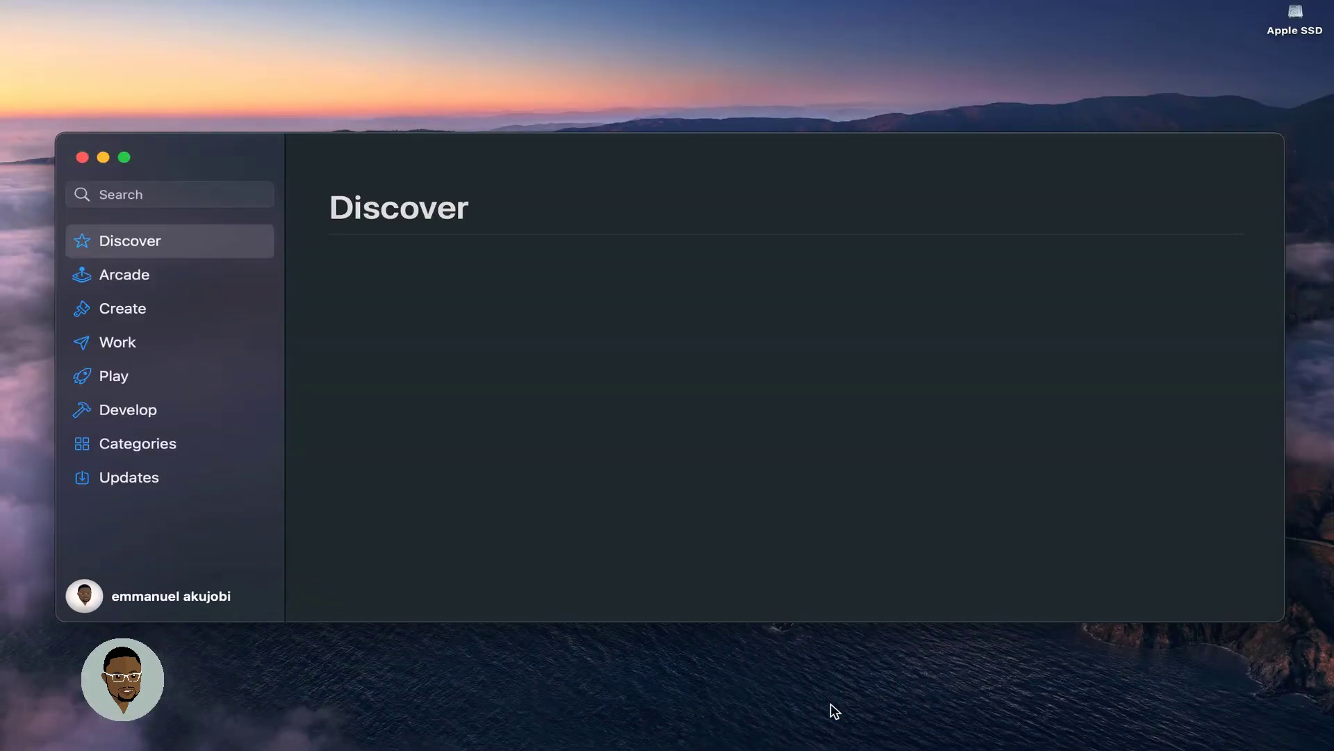
click(126, 159)
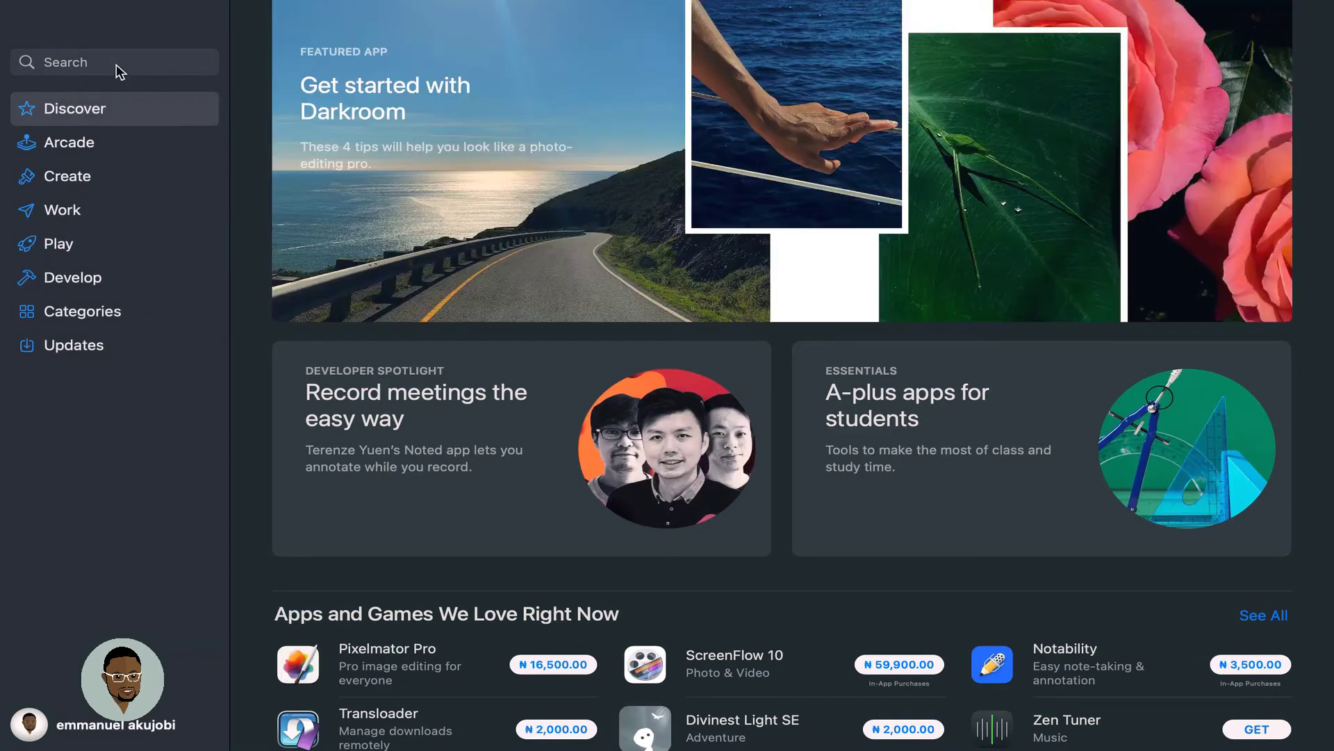
click(89, 63)
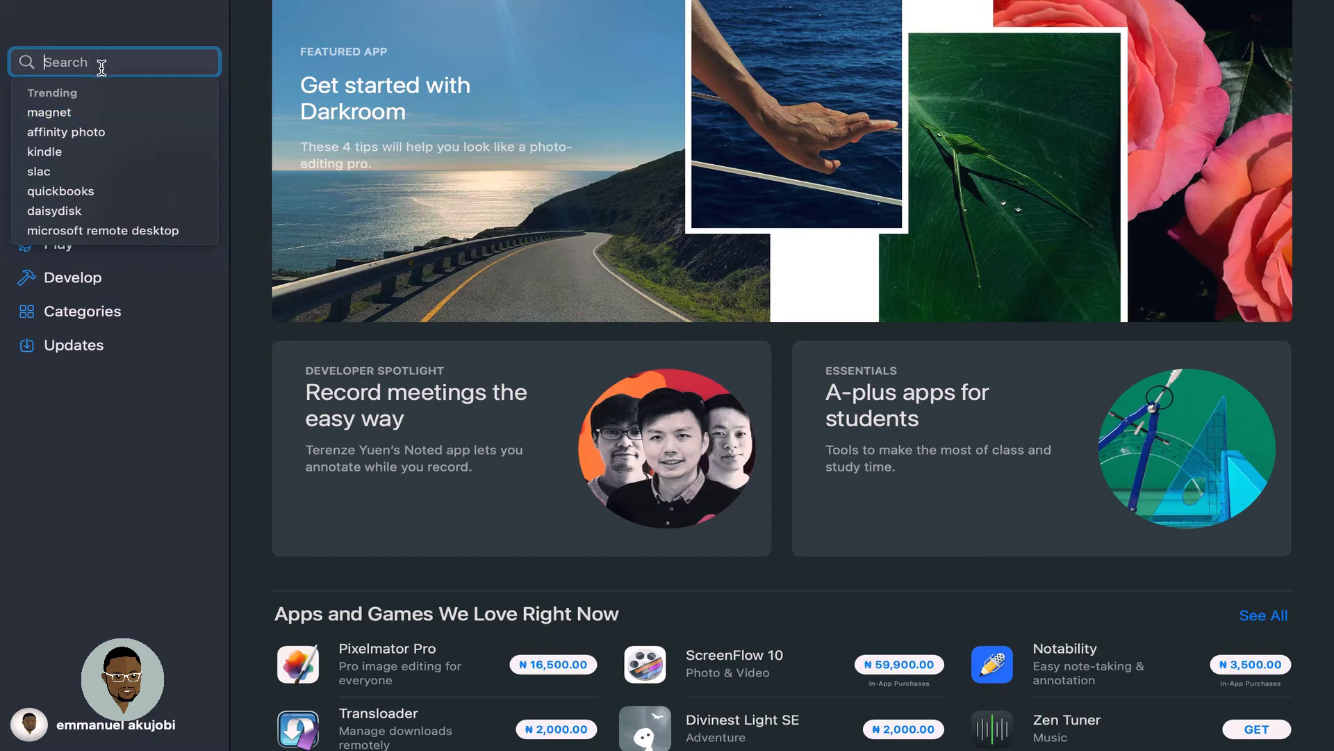
Step: Search the App Store for 'affinity designer' and open the installed app
text(affinity )
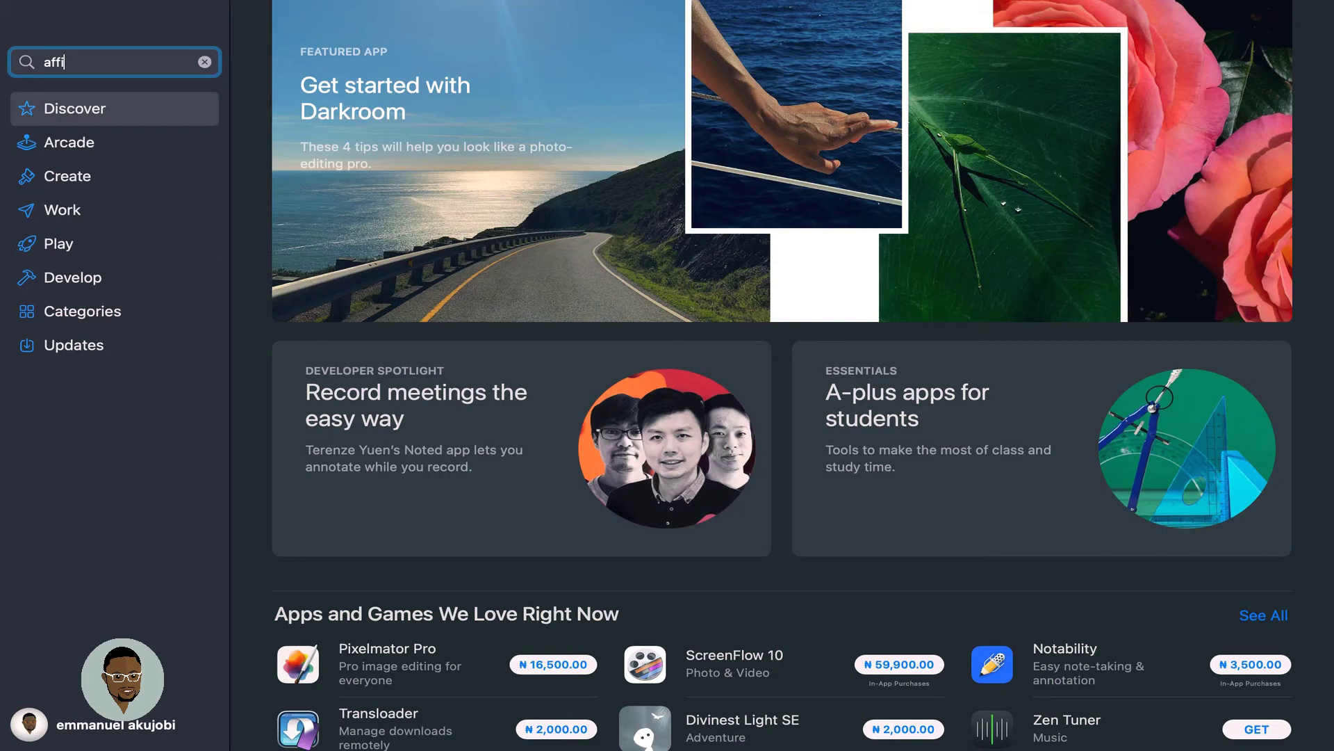
text(designer)
key(Return)
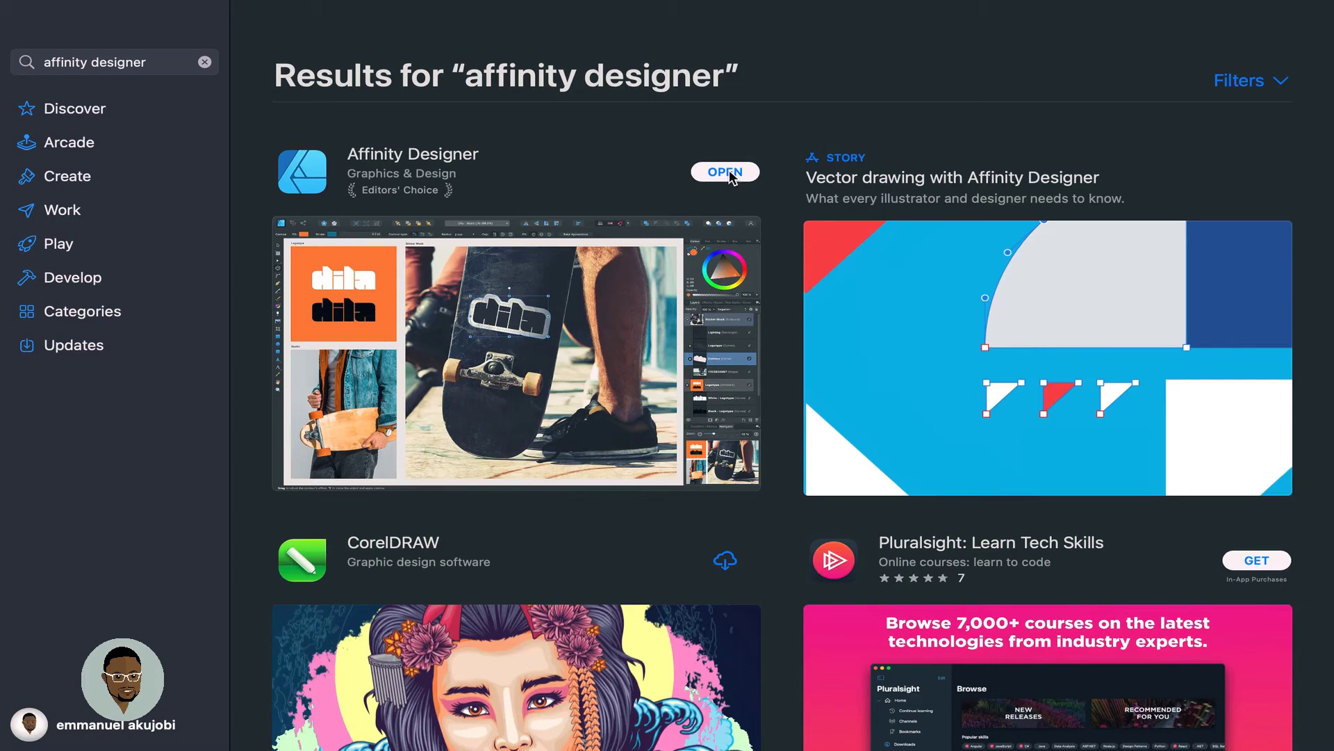
click(729, 174)
Step: Launch Affinity Designer from its store listing so the welcome panel appears
click(729, 177)
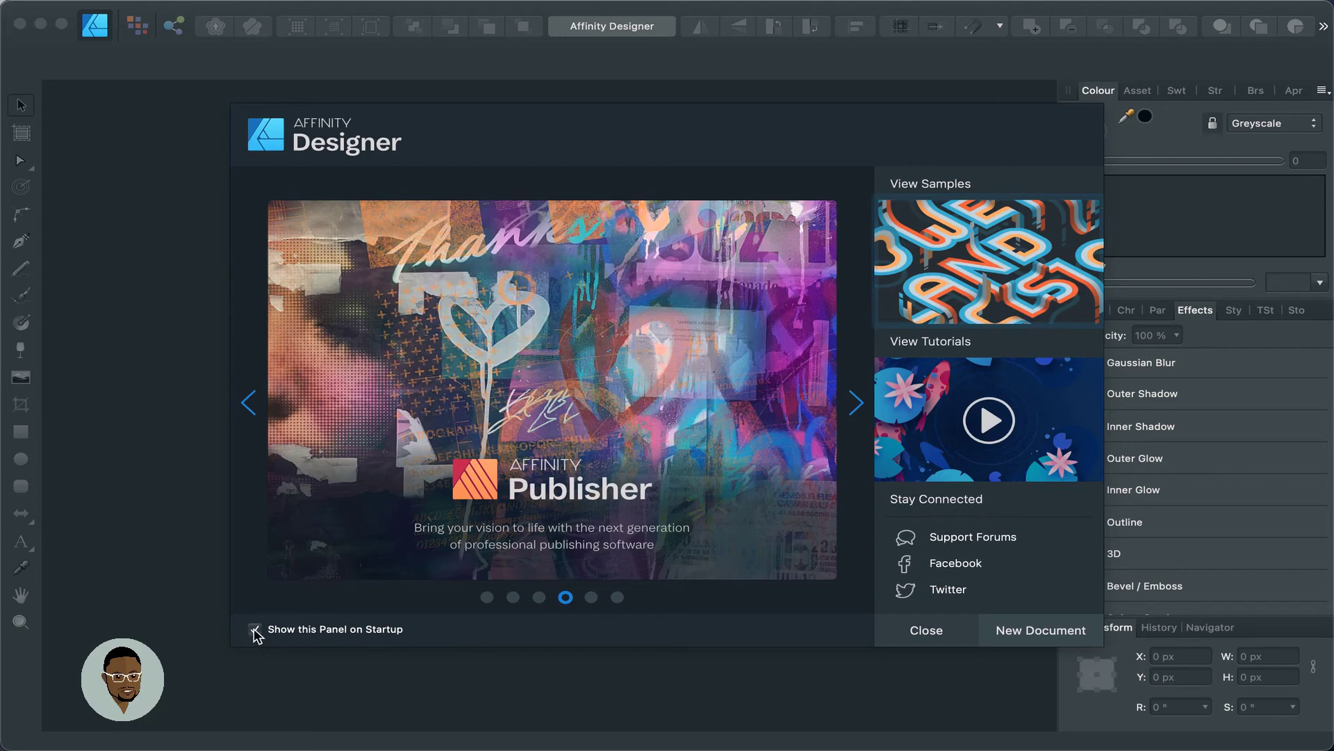
Step: Close the Affinity Designer welcome panel to reveal the empty workspace
click(921, 632)
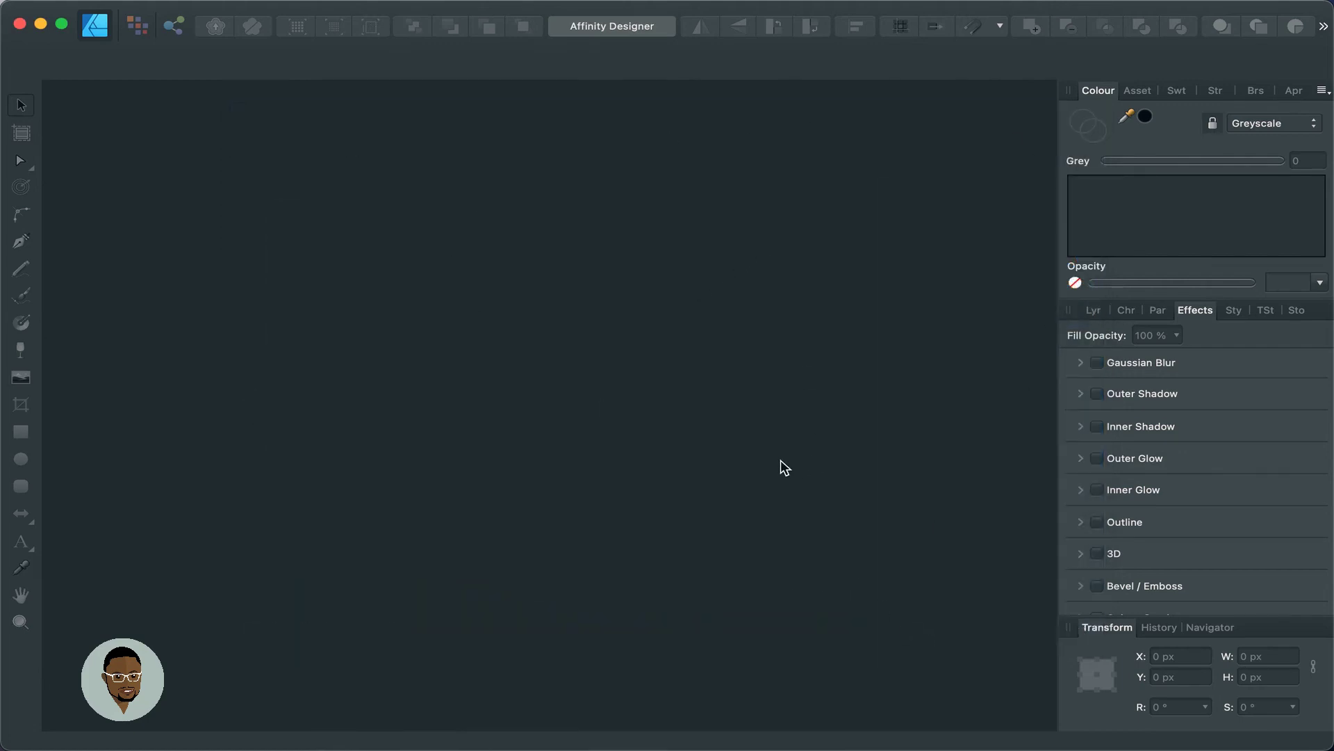